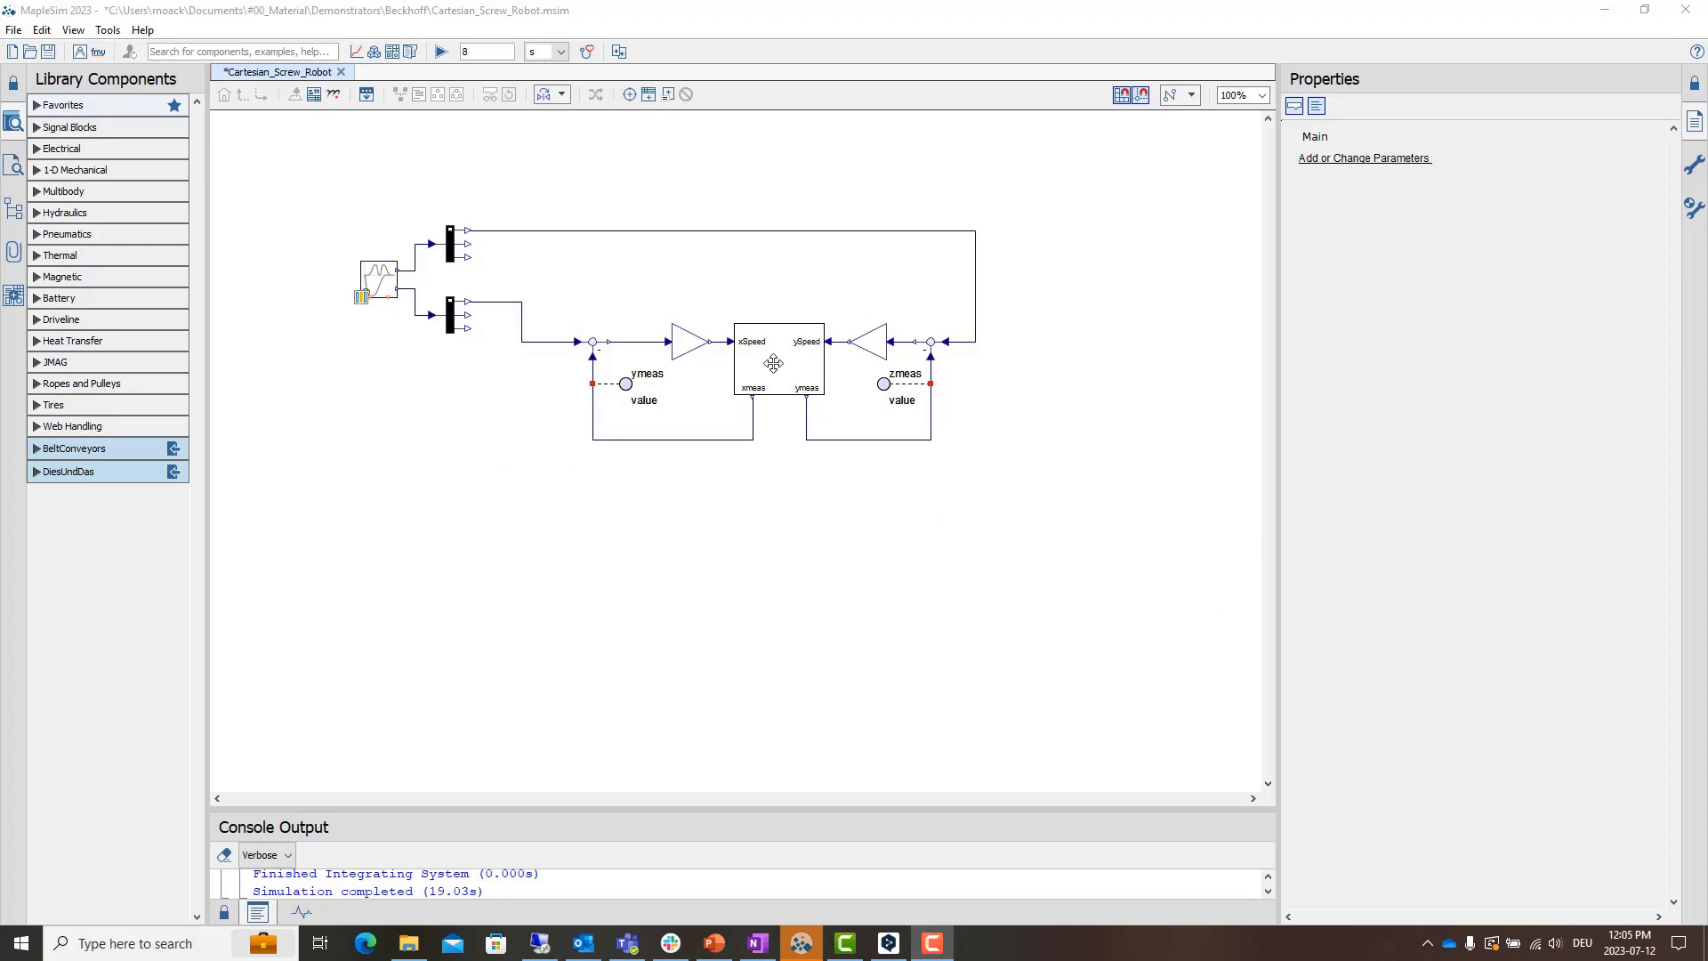
- Inspect the XYScrew subsystem and the rotational speed components driving its two axes, returning to the main model
click(773, 363)
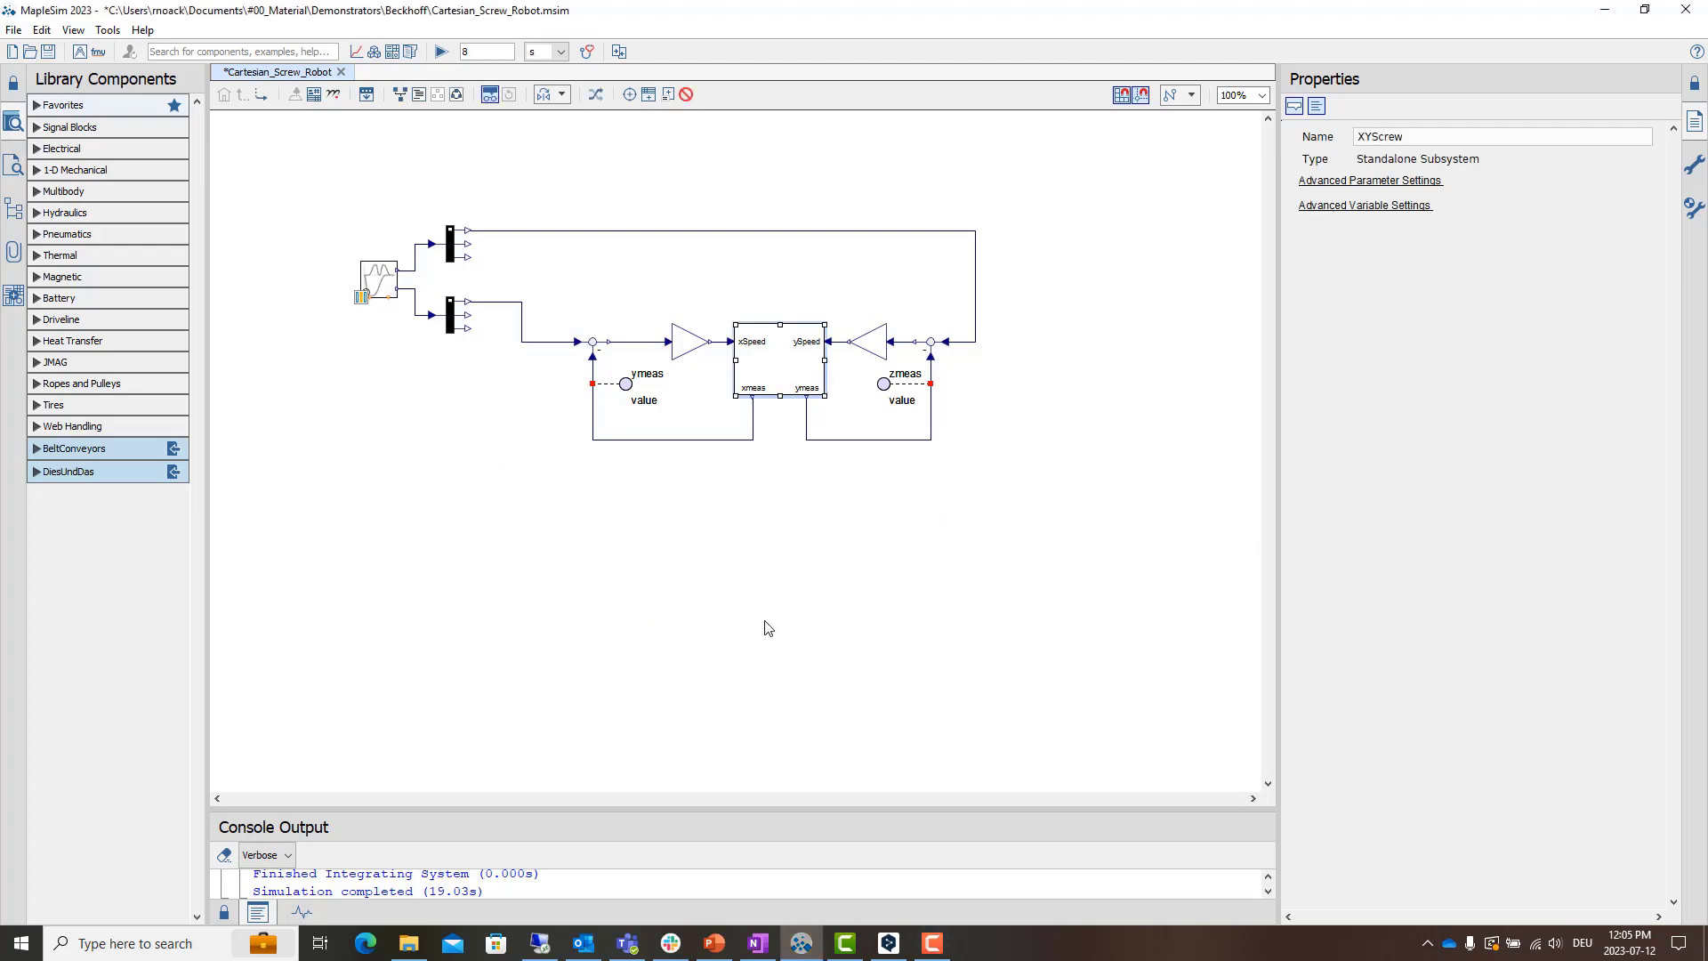
double_click(783, 355)
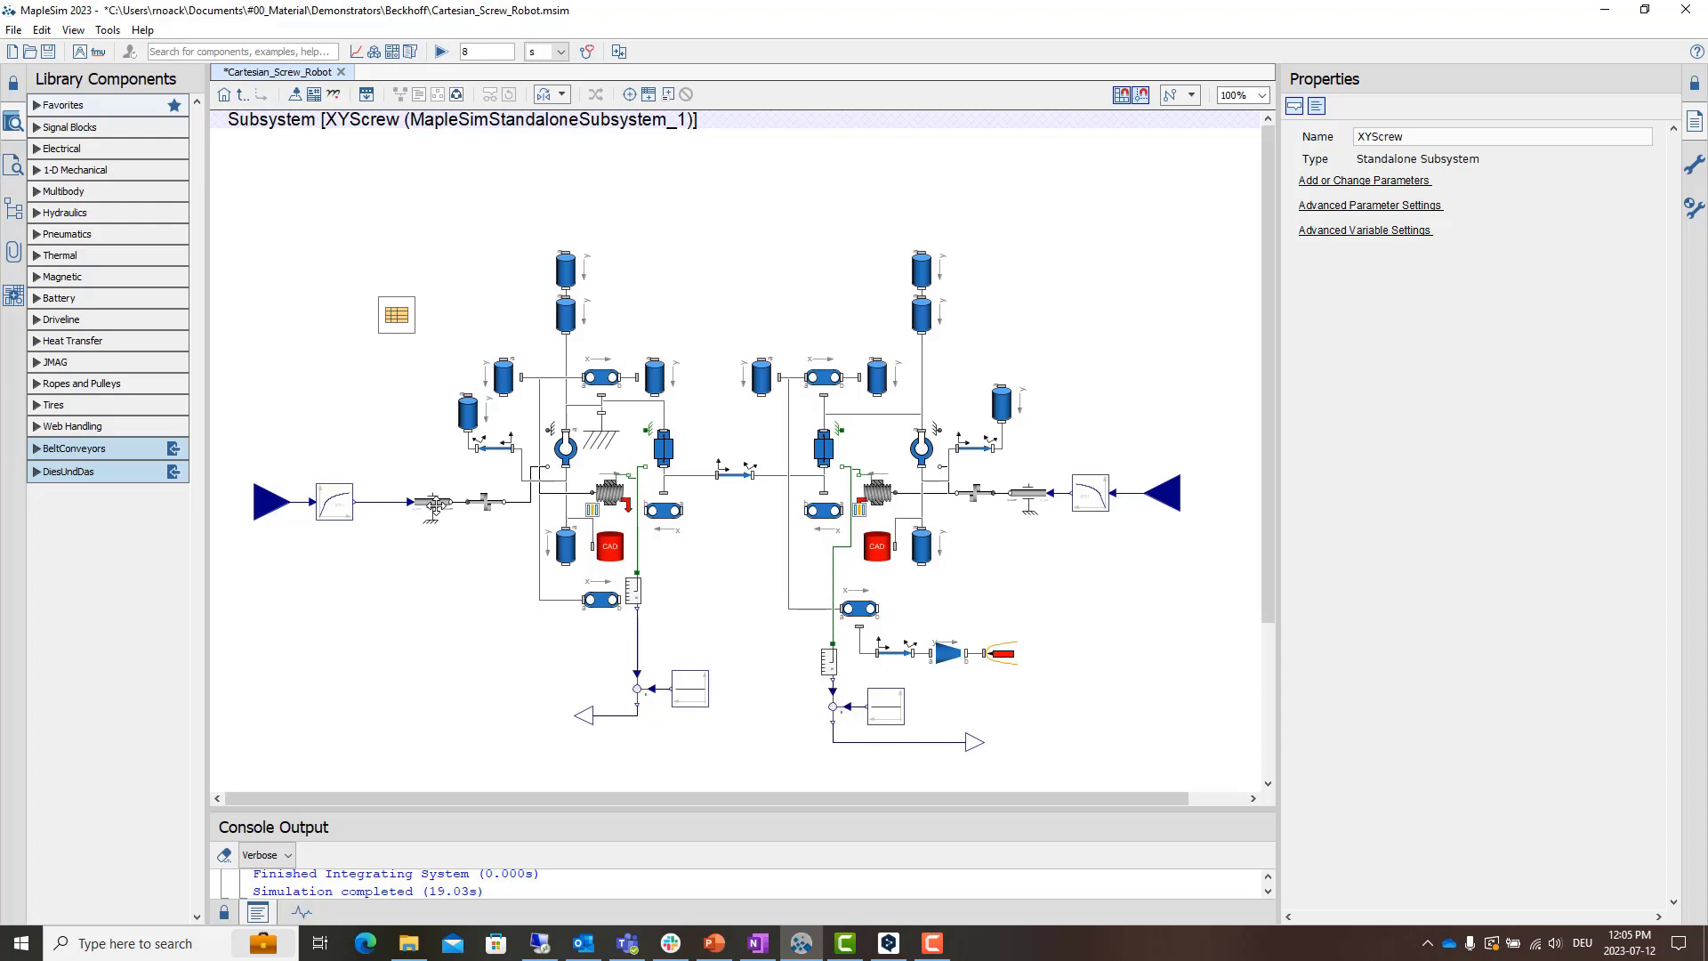
click(433, 503)
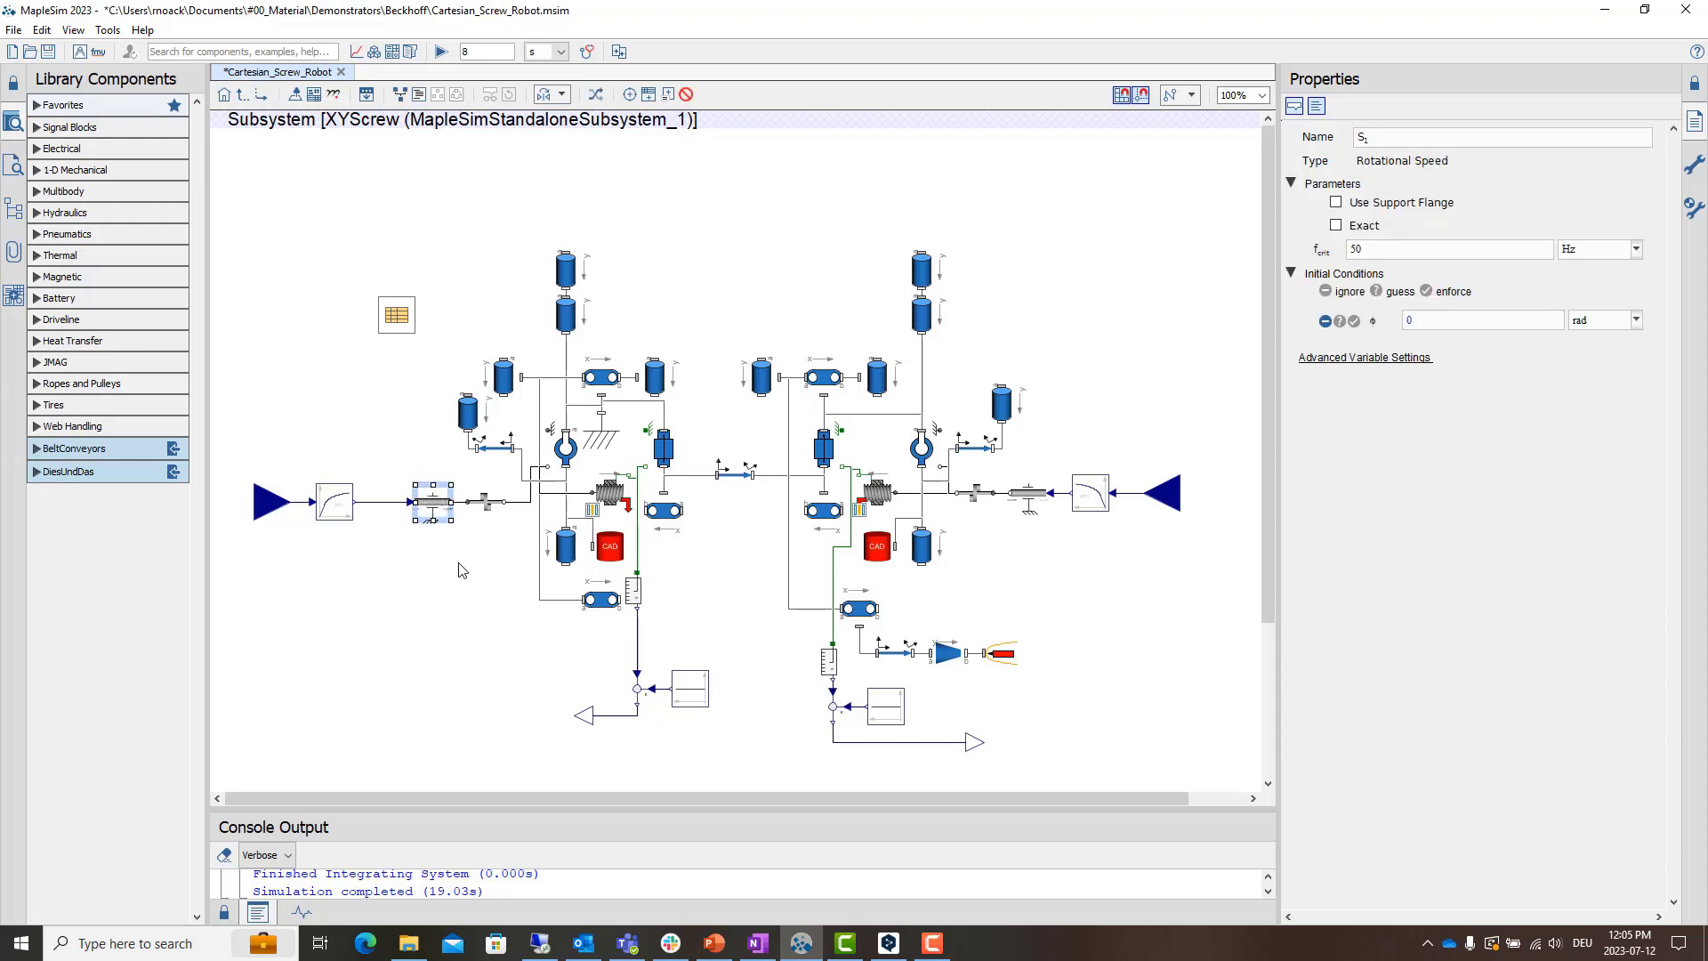
click(1032, 495)
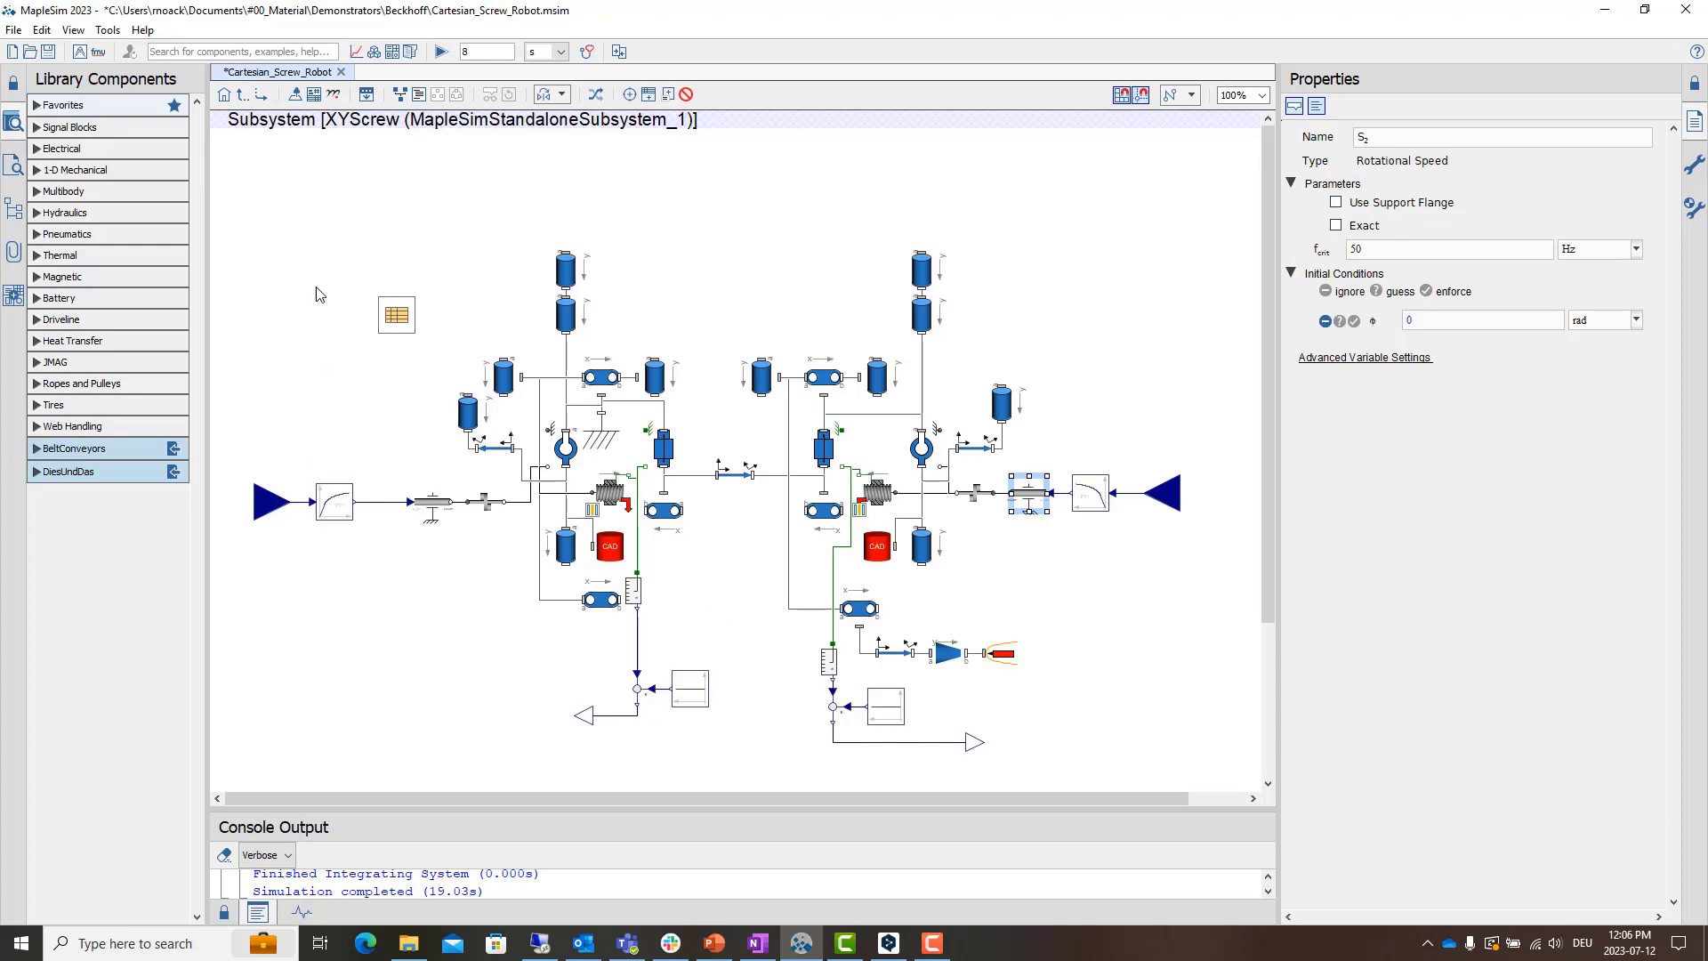
click(242, 95)
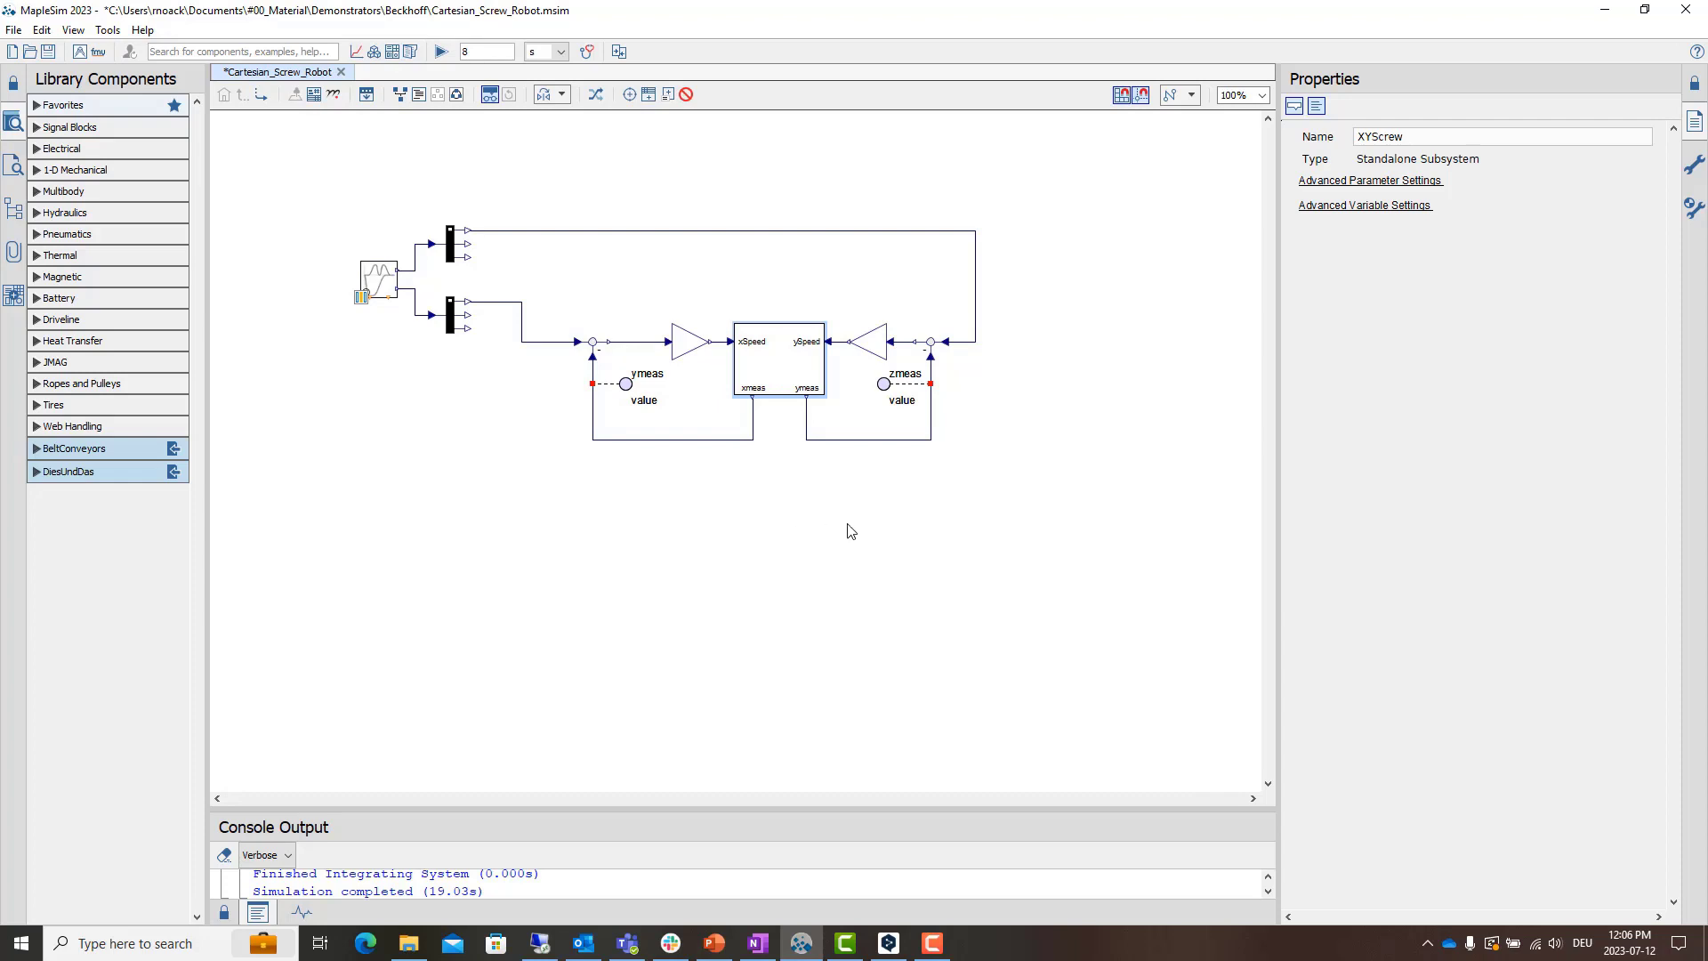
click(743, 517)
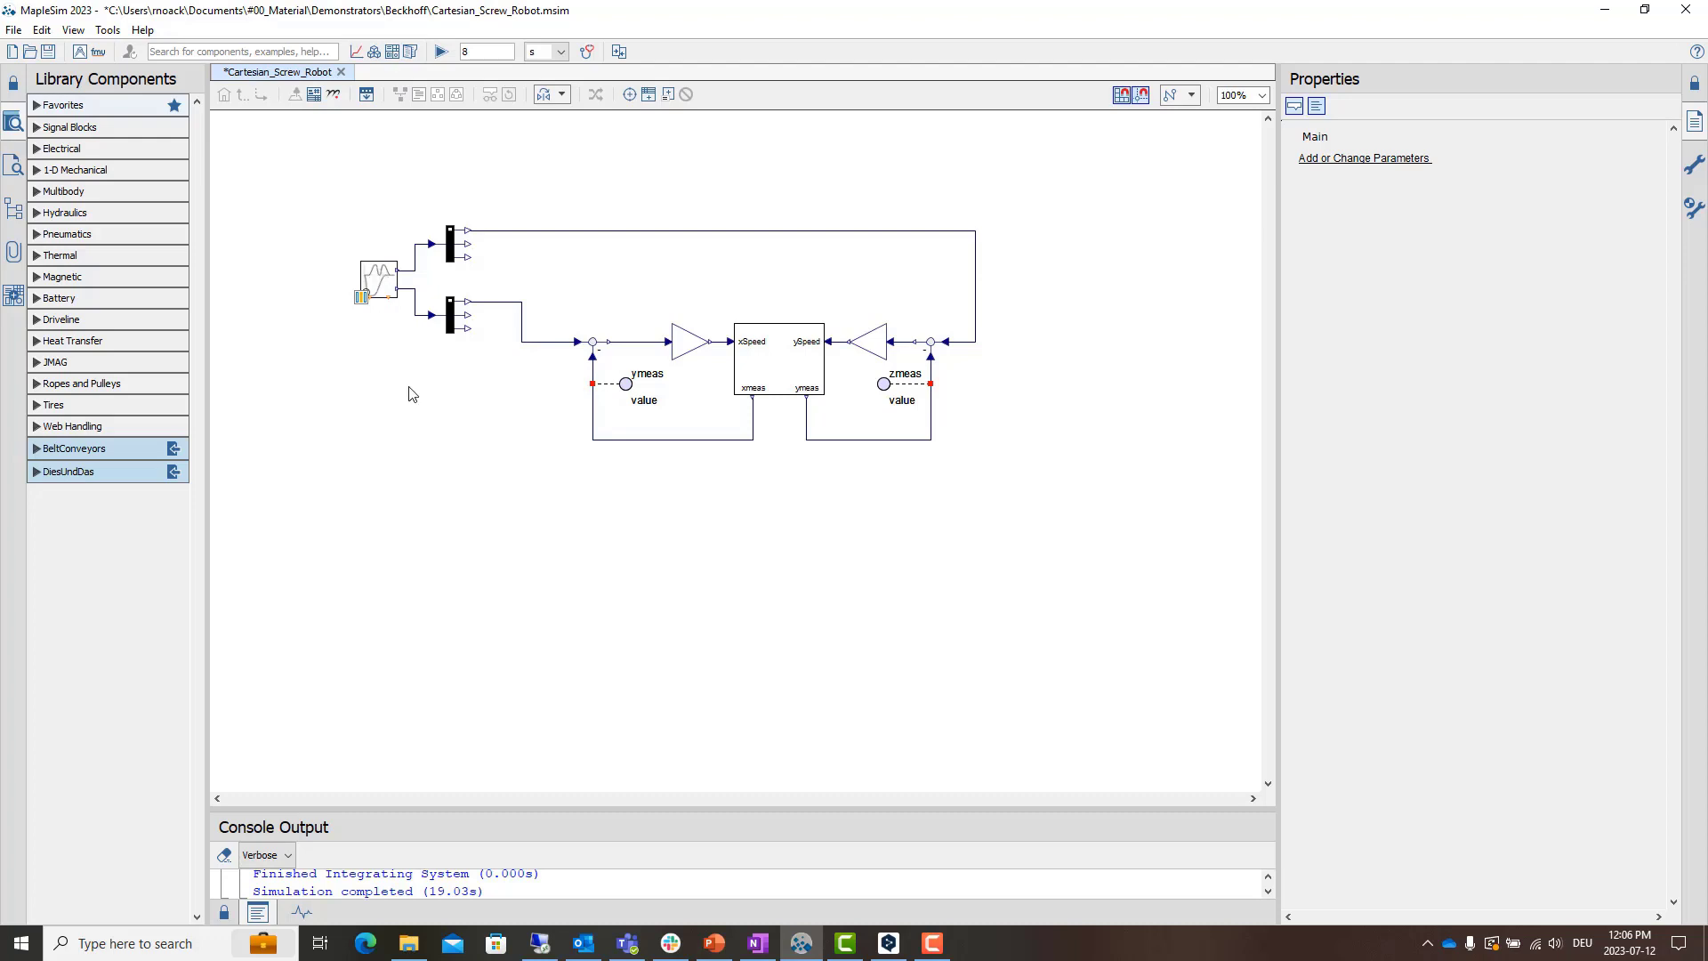
- Play the 3-D animation of the latest Cartesian_Screw_Robot simulation results and close the results window
click(357, 54)
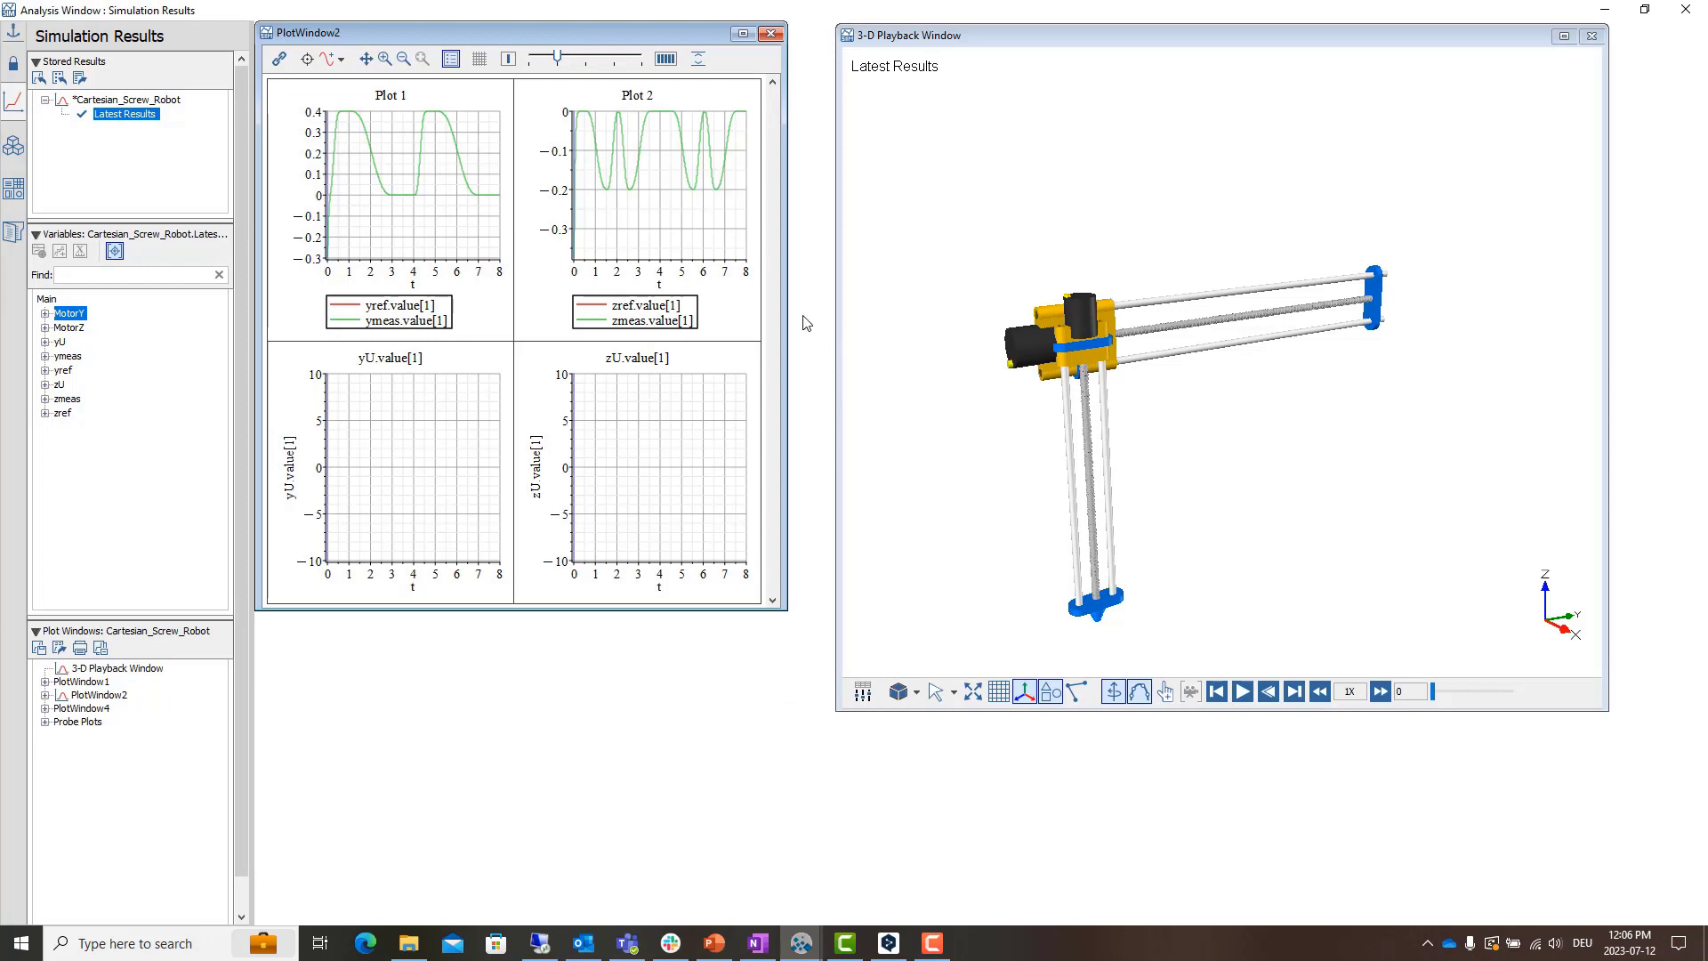
click(1243, 693)
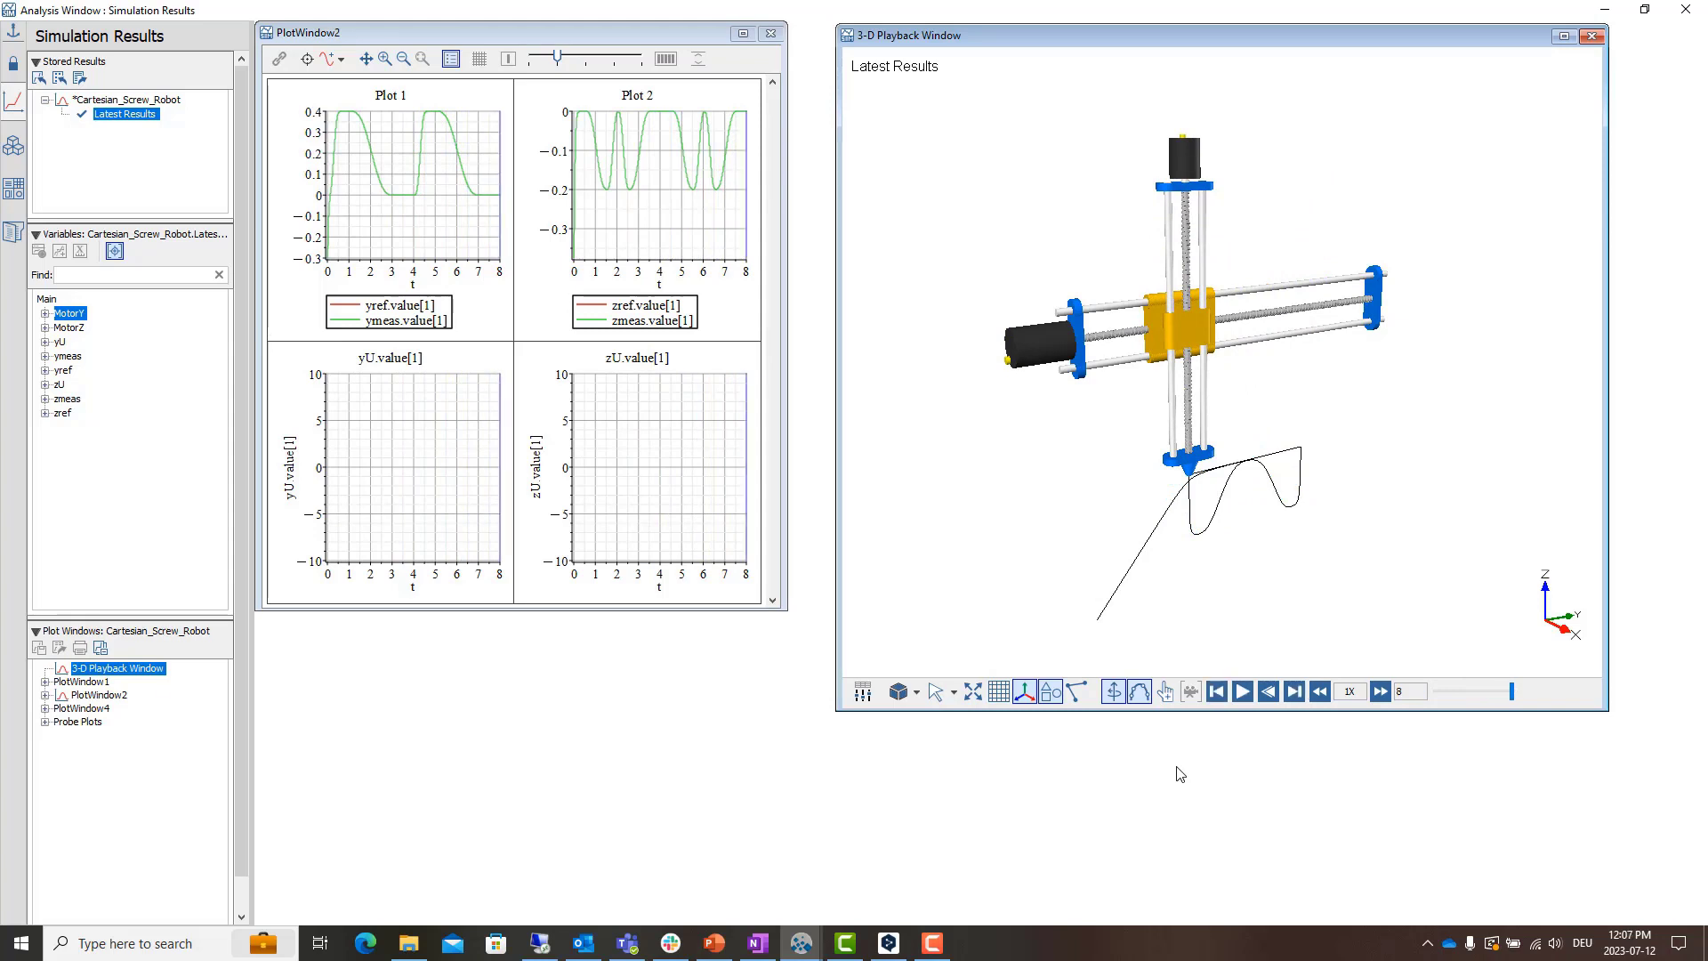
click(1681, 10)
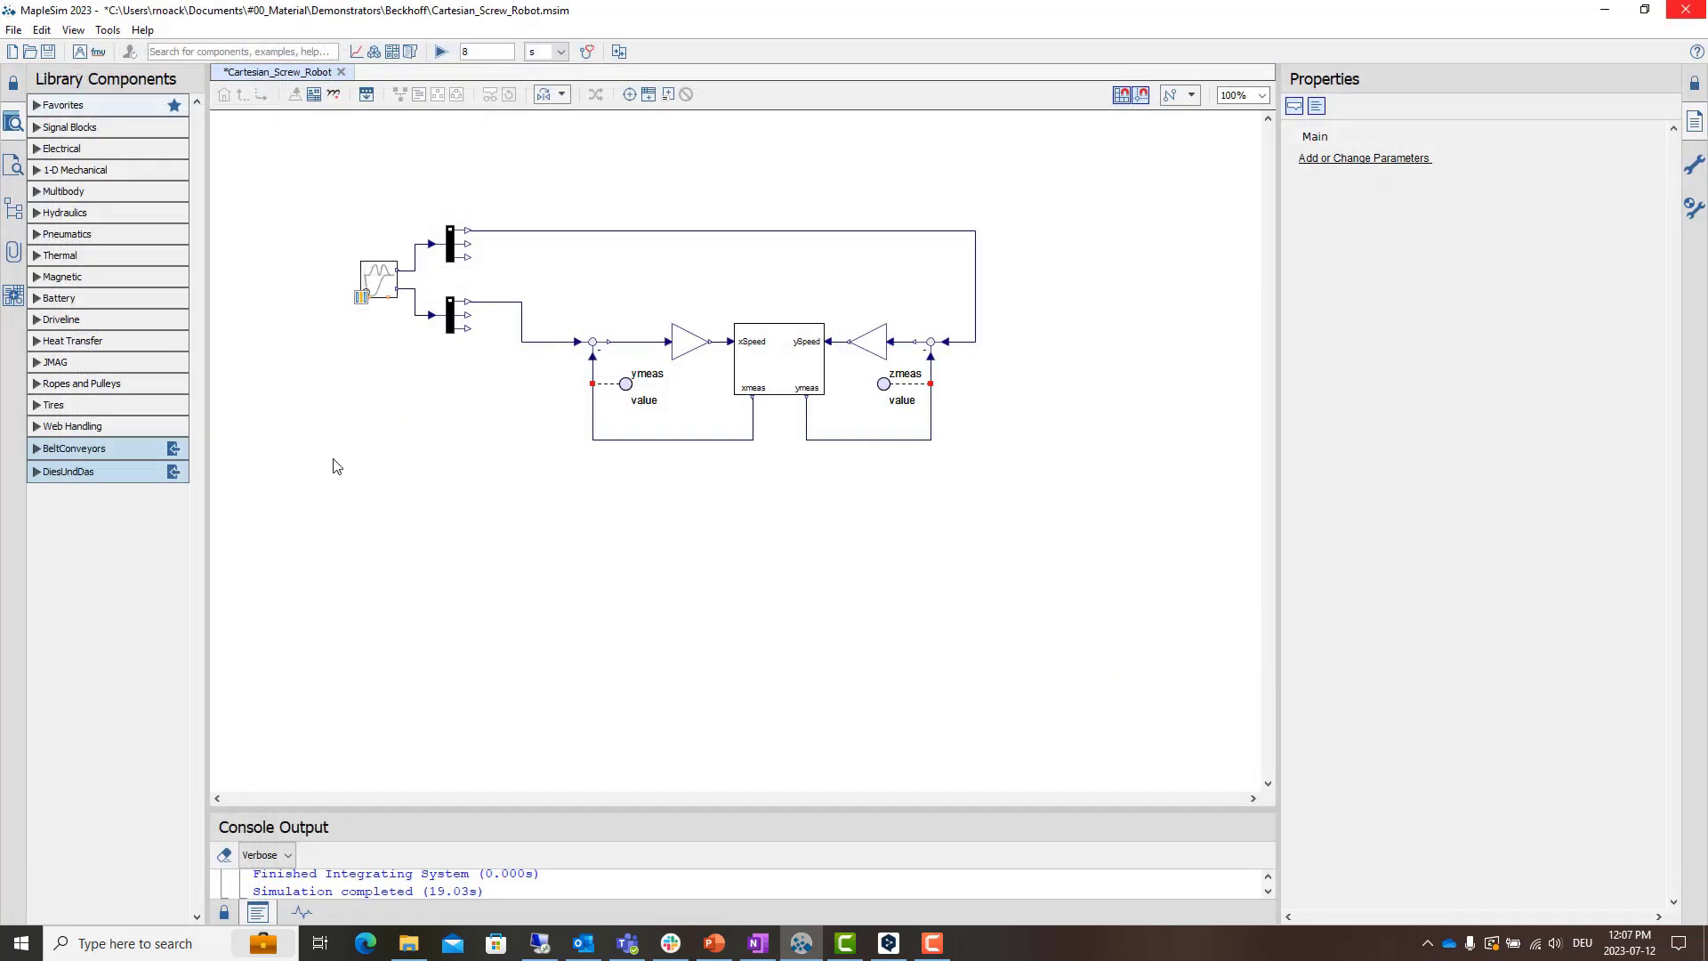
- Open the attached XYScrew FMU generation data and review its inputs, outputs and export options
click(13, 256)
double_click(82, 192)
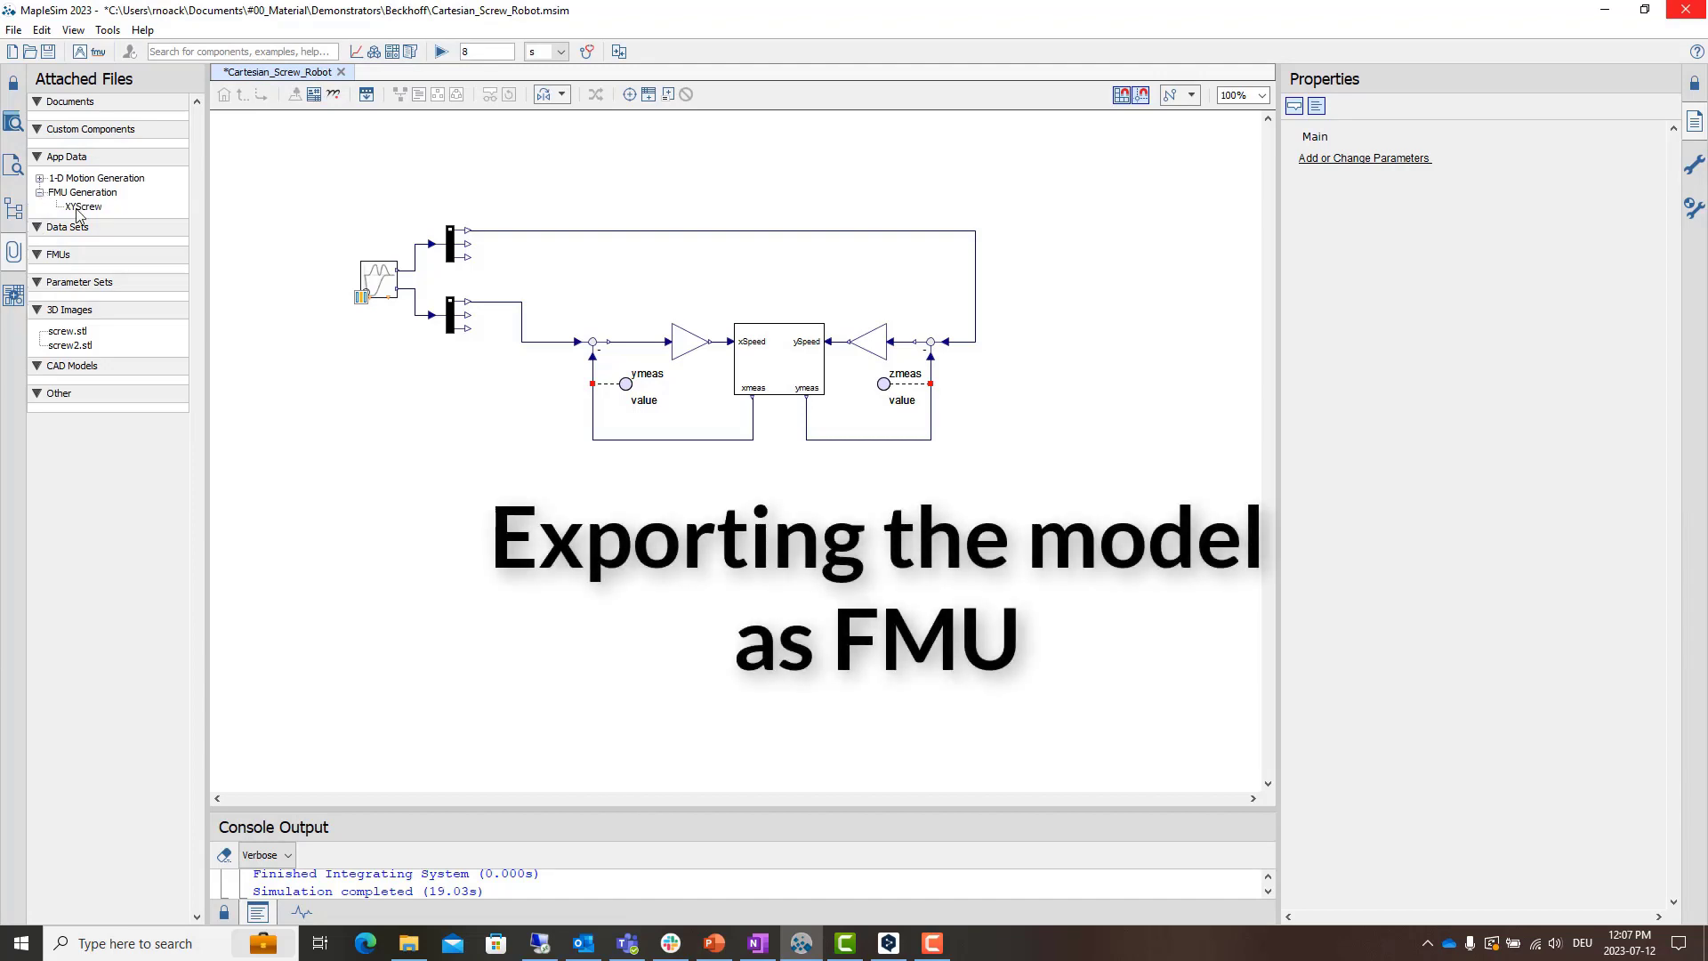
double_click(83, 207)
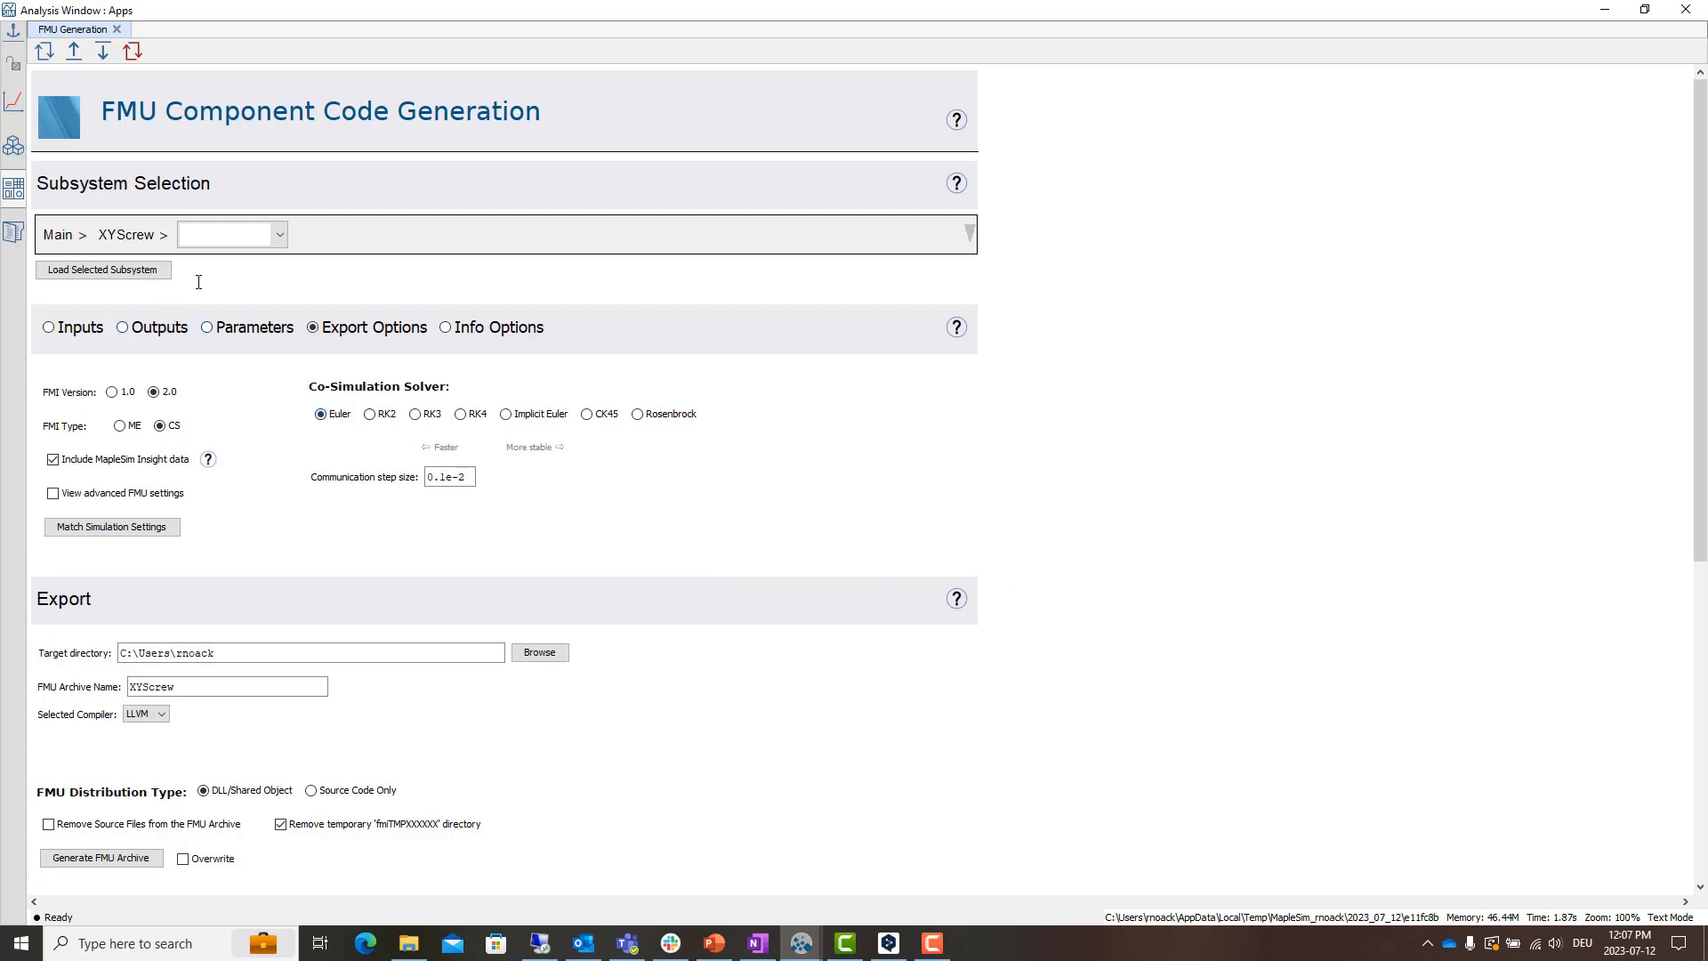
click(93, 331)
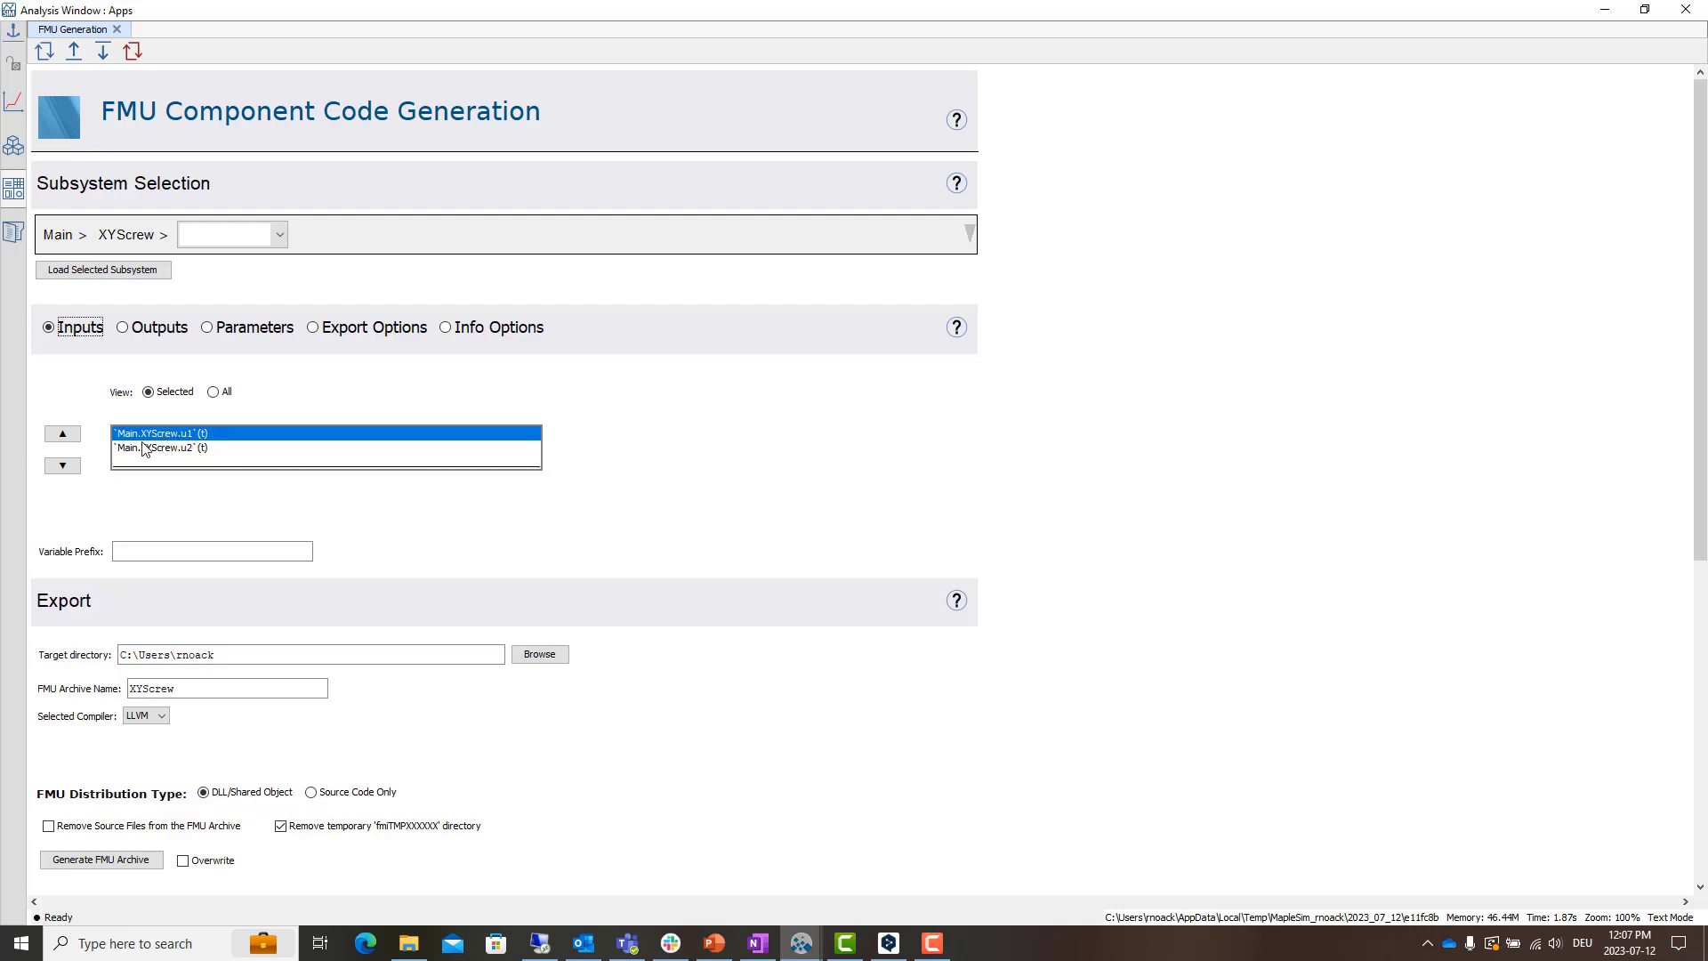
click(153, 329)
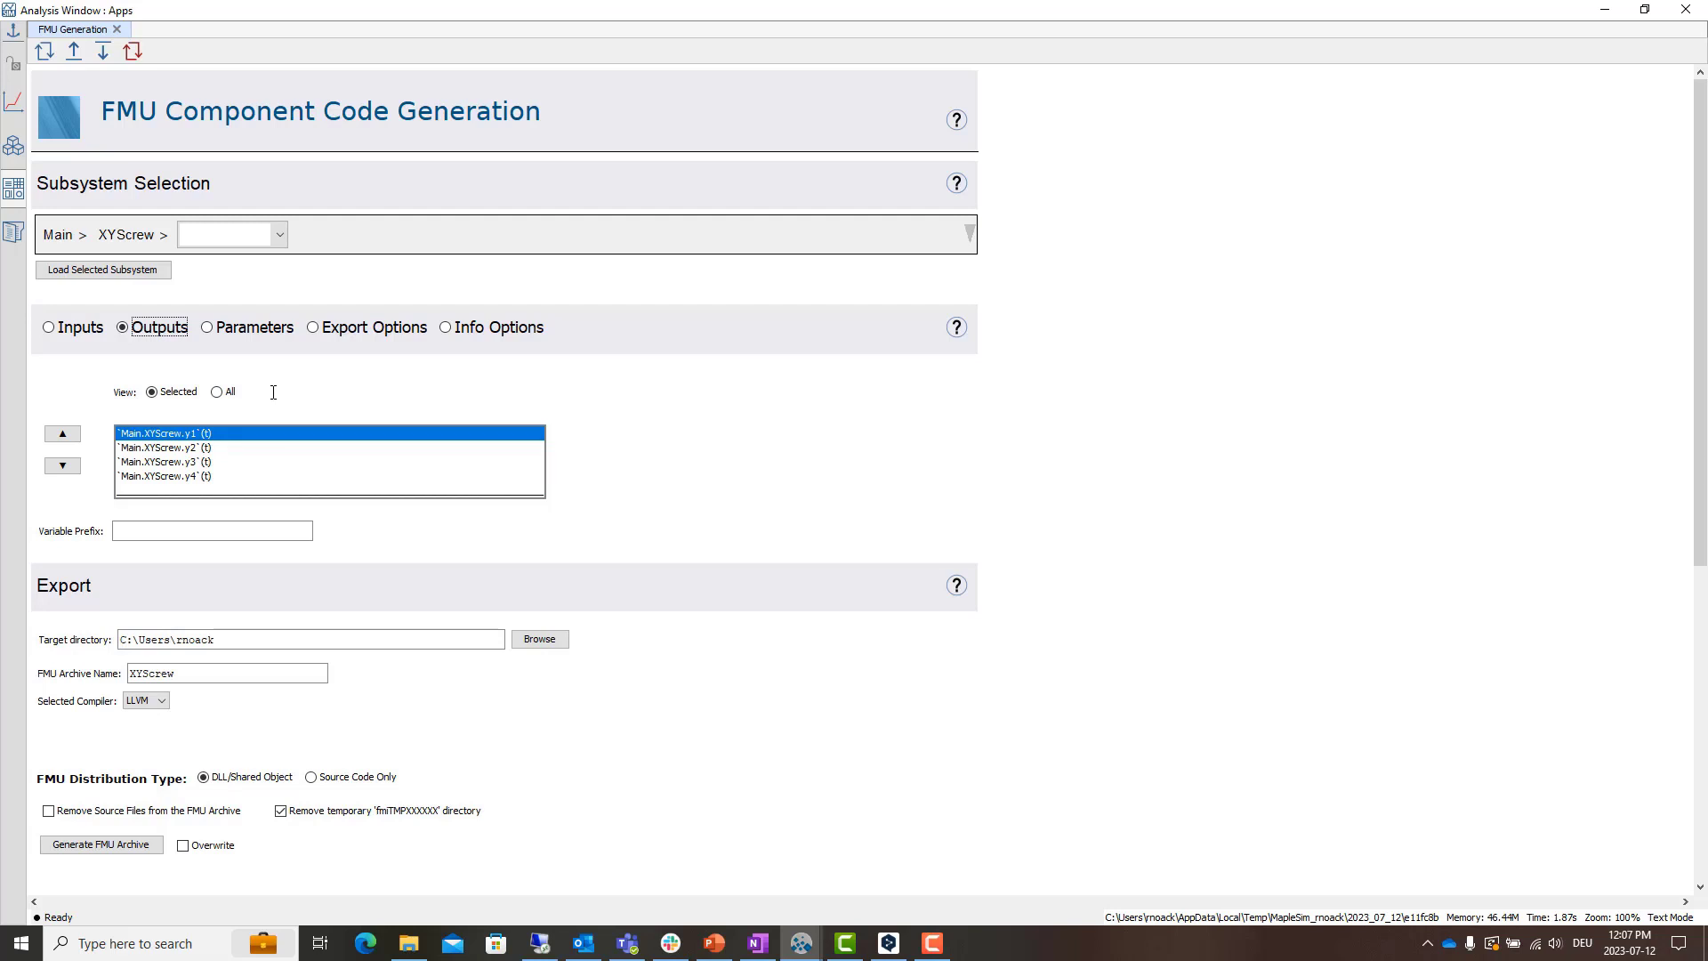
click(347, 329)
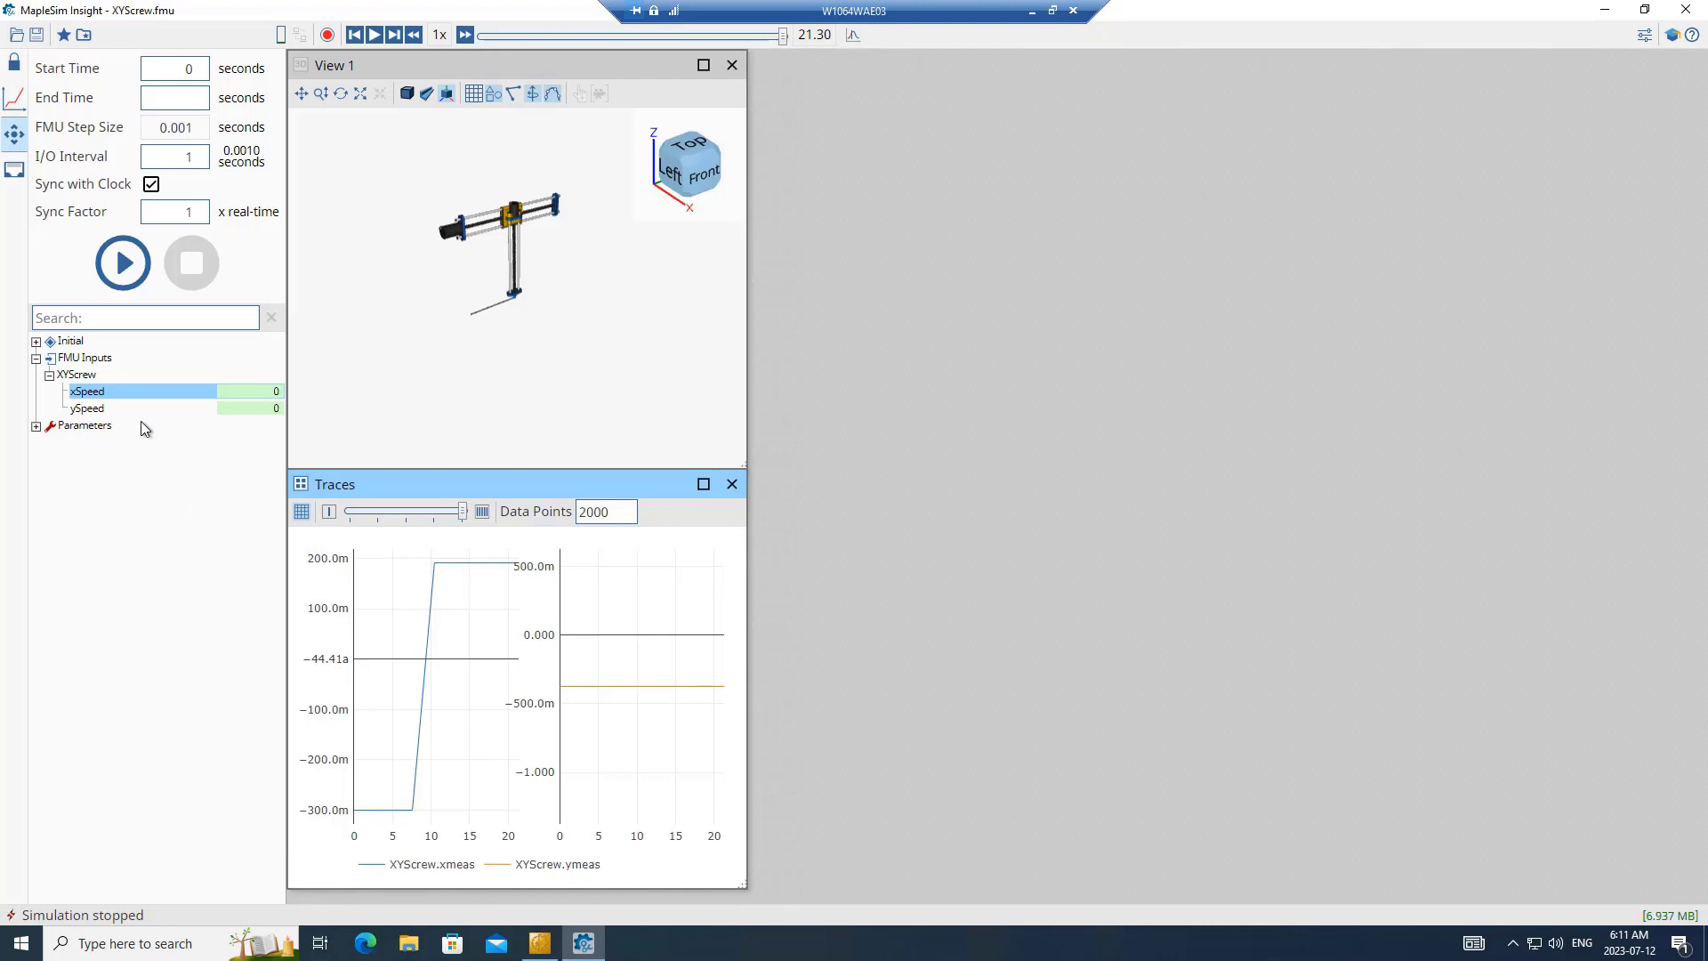
- Load the EDS file XZScrew32.eds and use it for the XYScrew FMU's EtherNet/IP connection
click(15, 169)
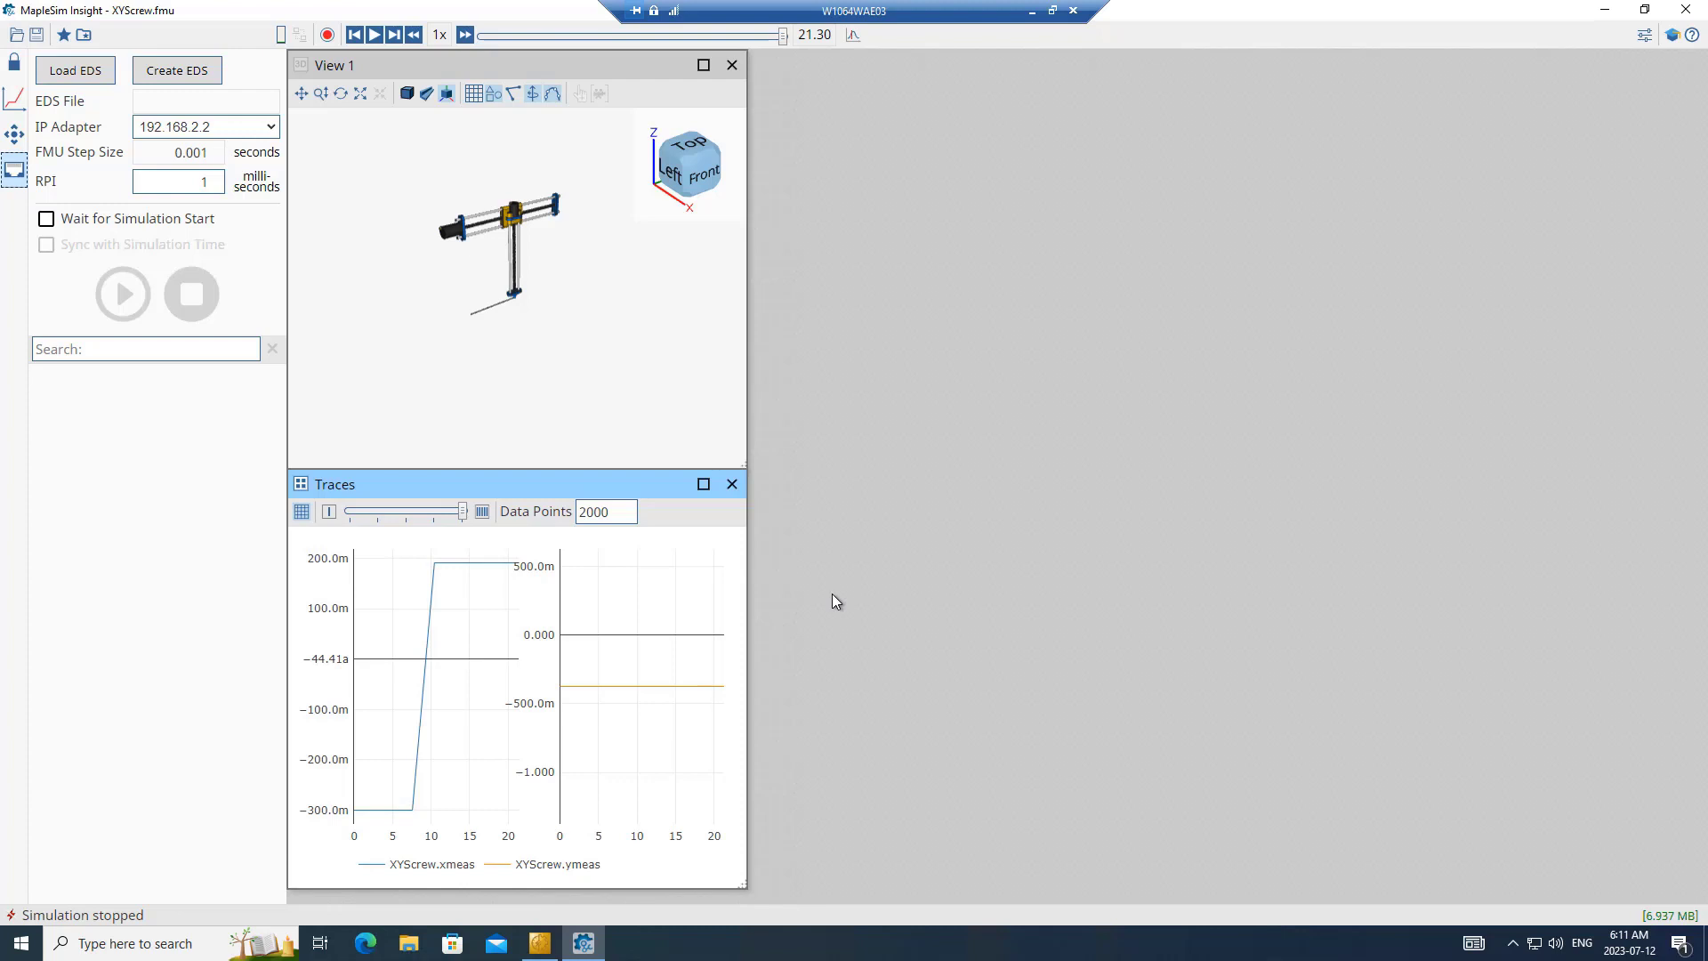
click(75, 72)
click(215, 207)
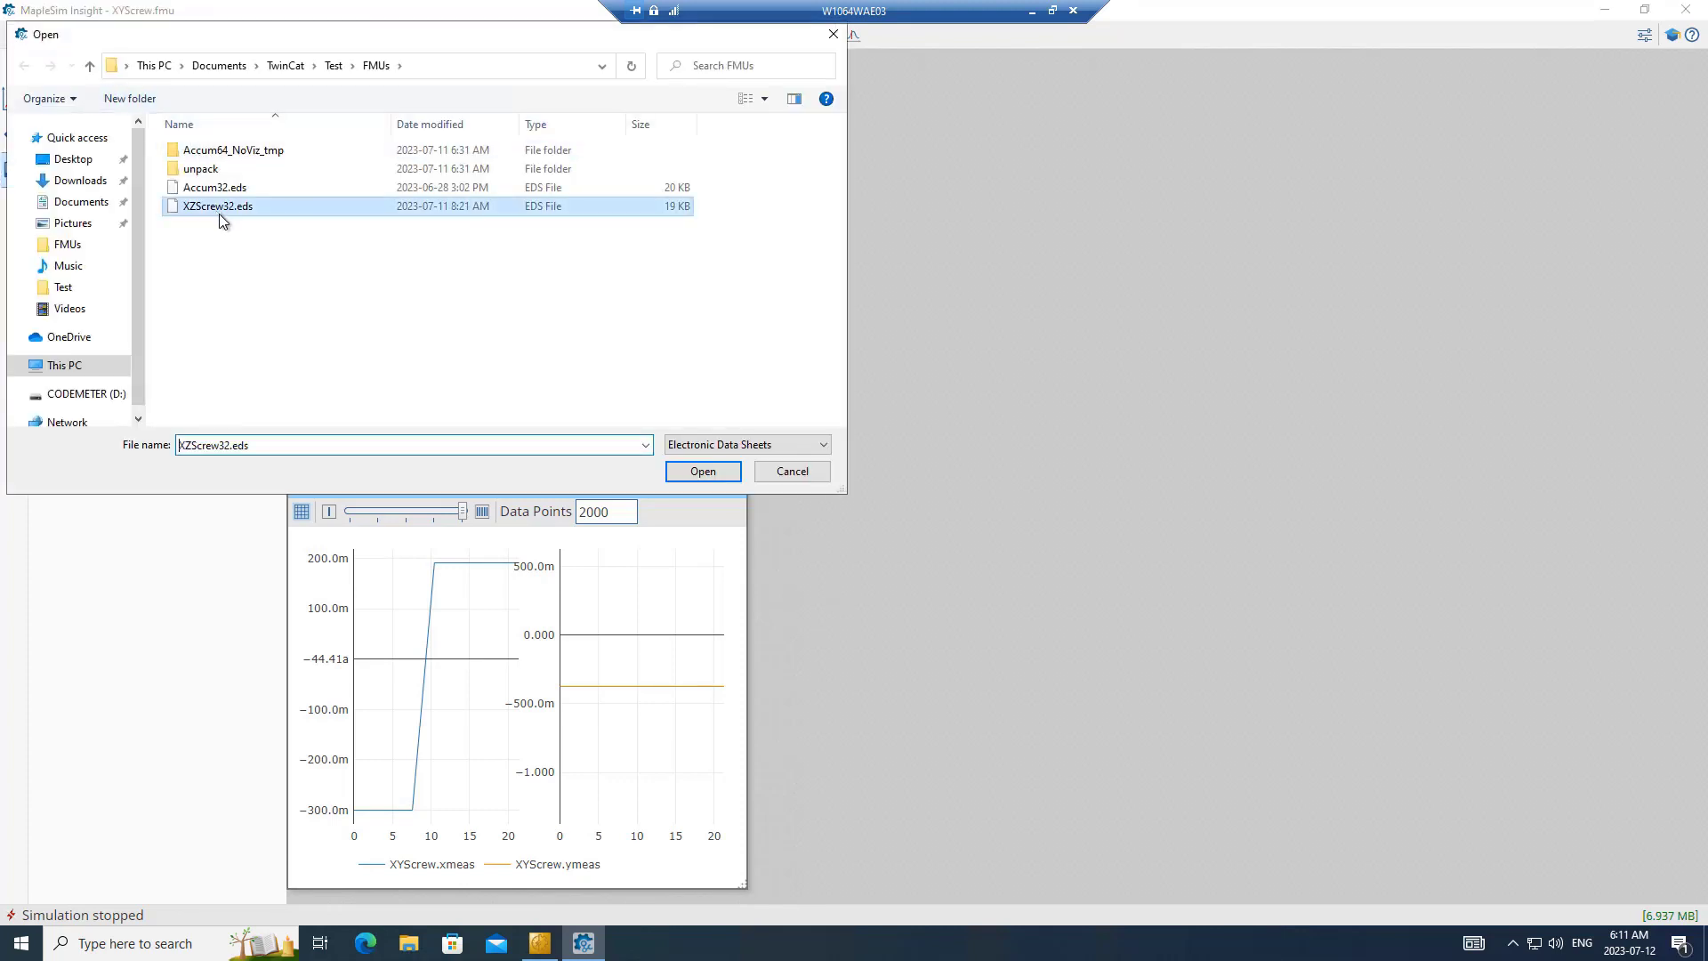
click(689, 473)
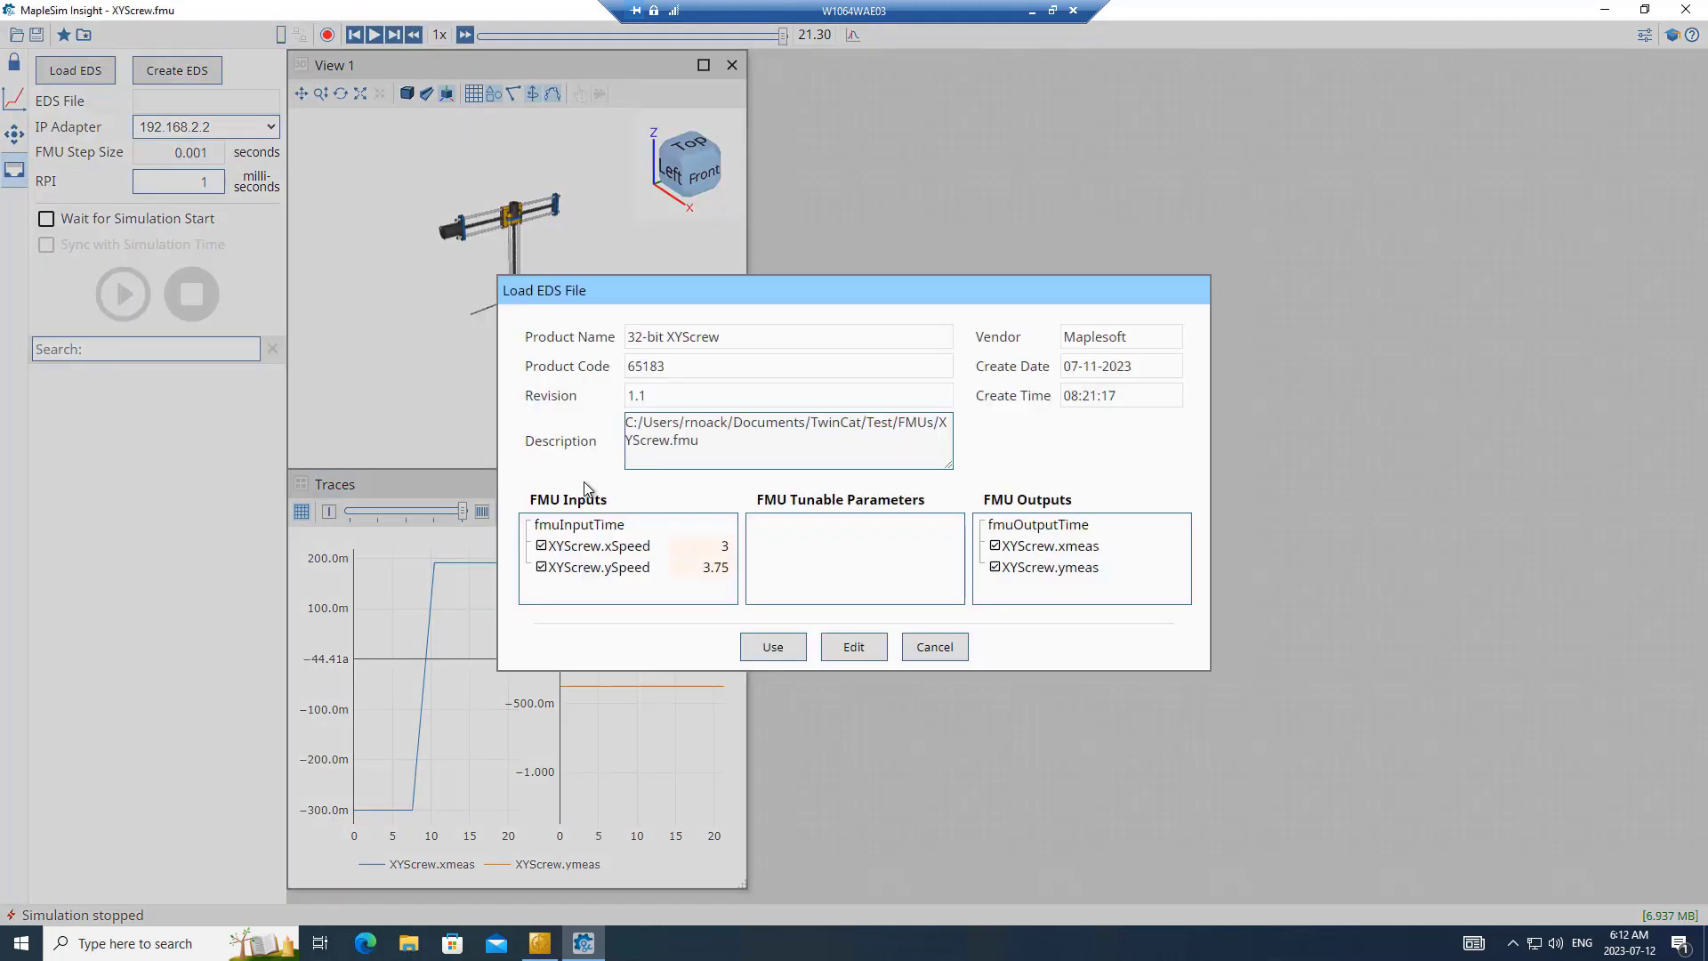
click(773, 647)
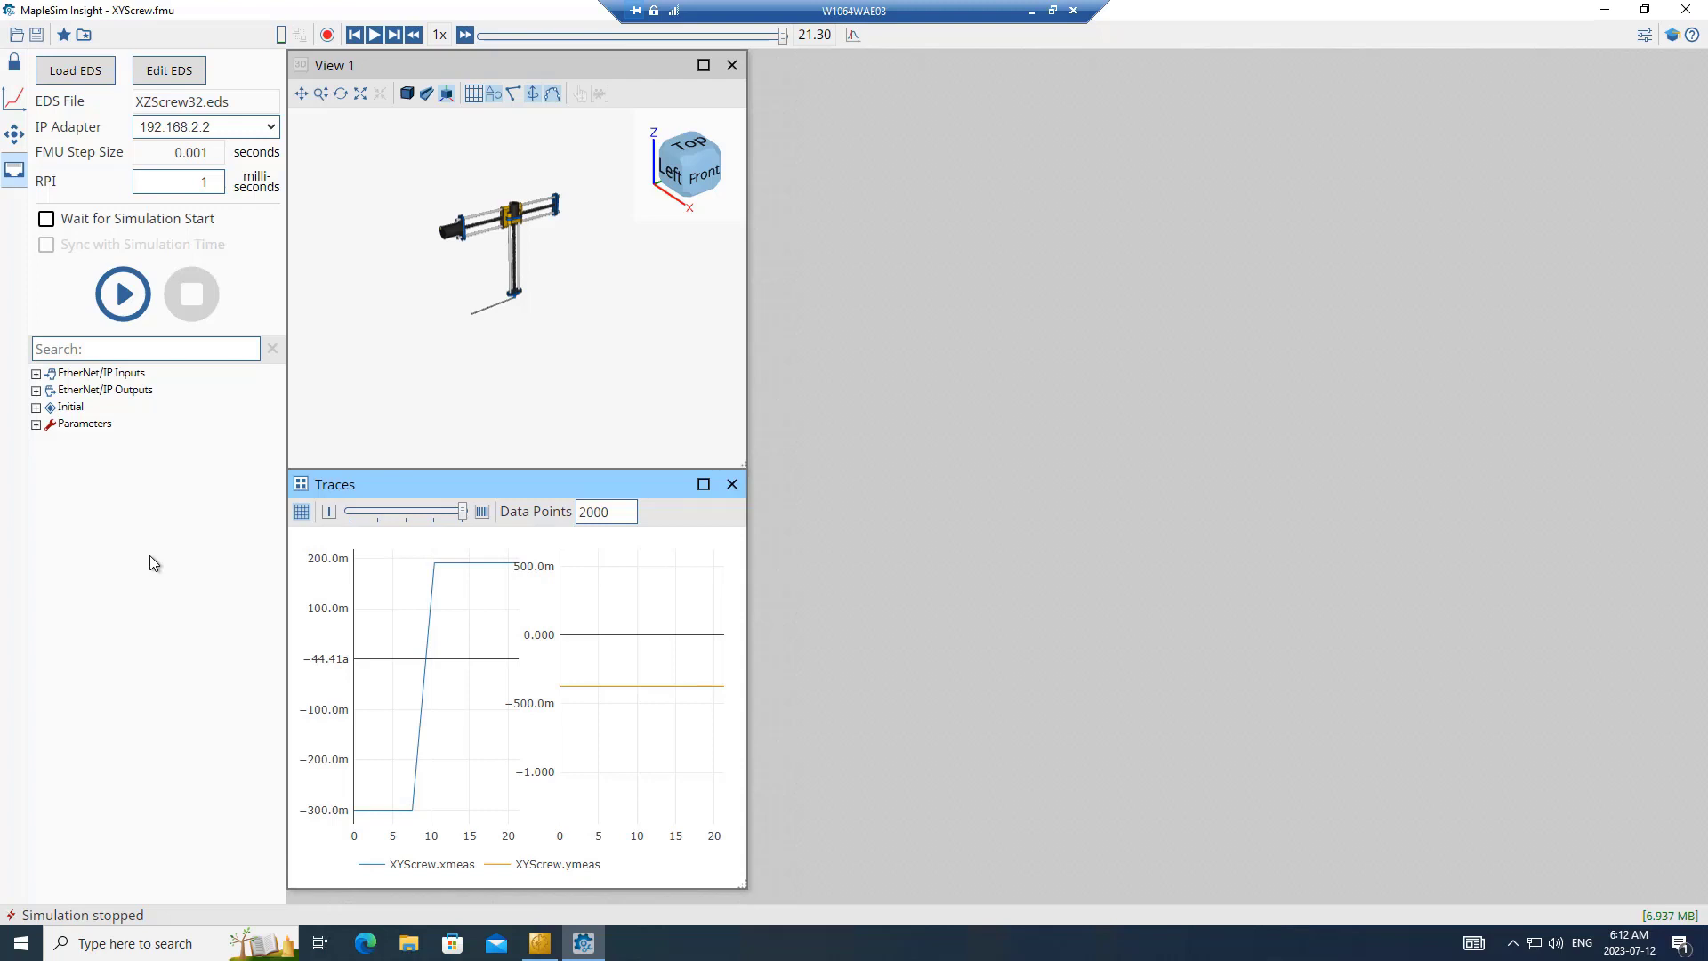
- Switch to TwinCAT and examine the MAIN program, the GVL global variables and the Box 1 (32-bit XYScrew) device
click(540, 945)
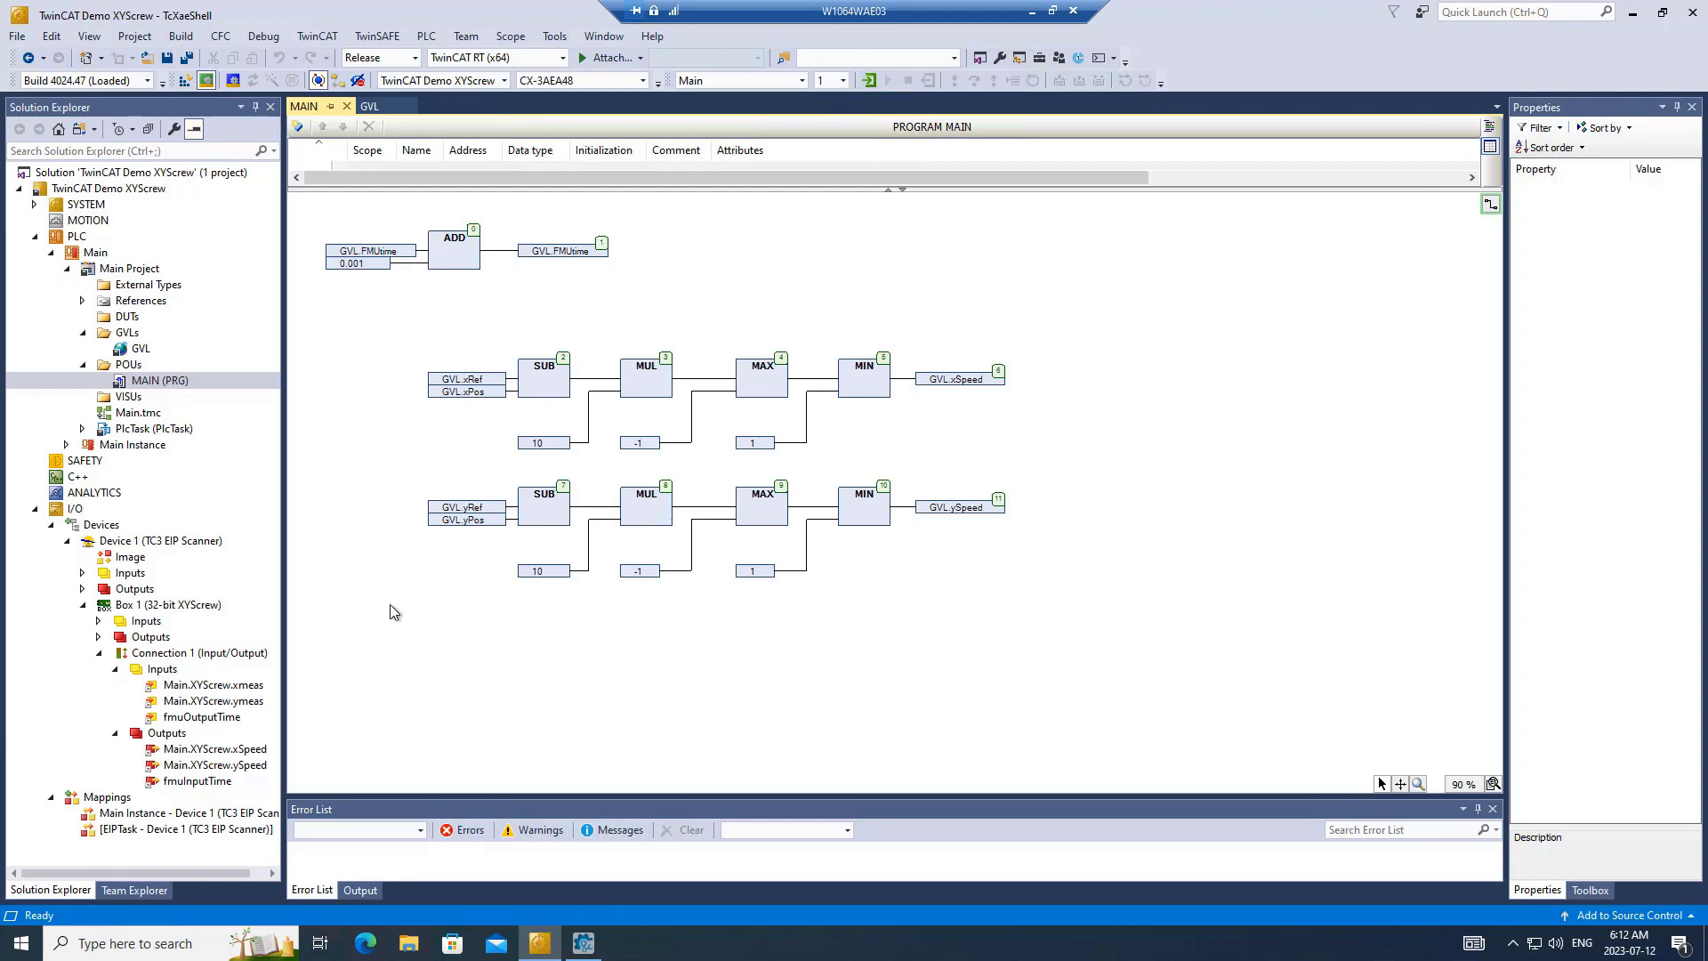
click(370, 107)
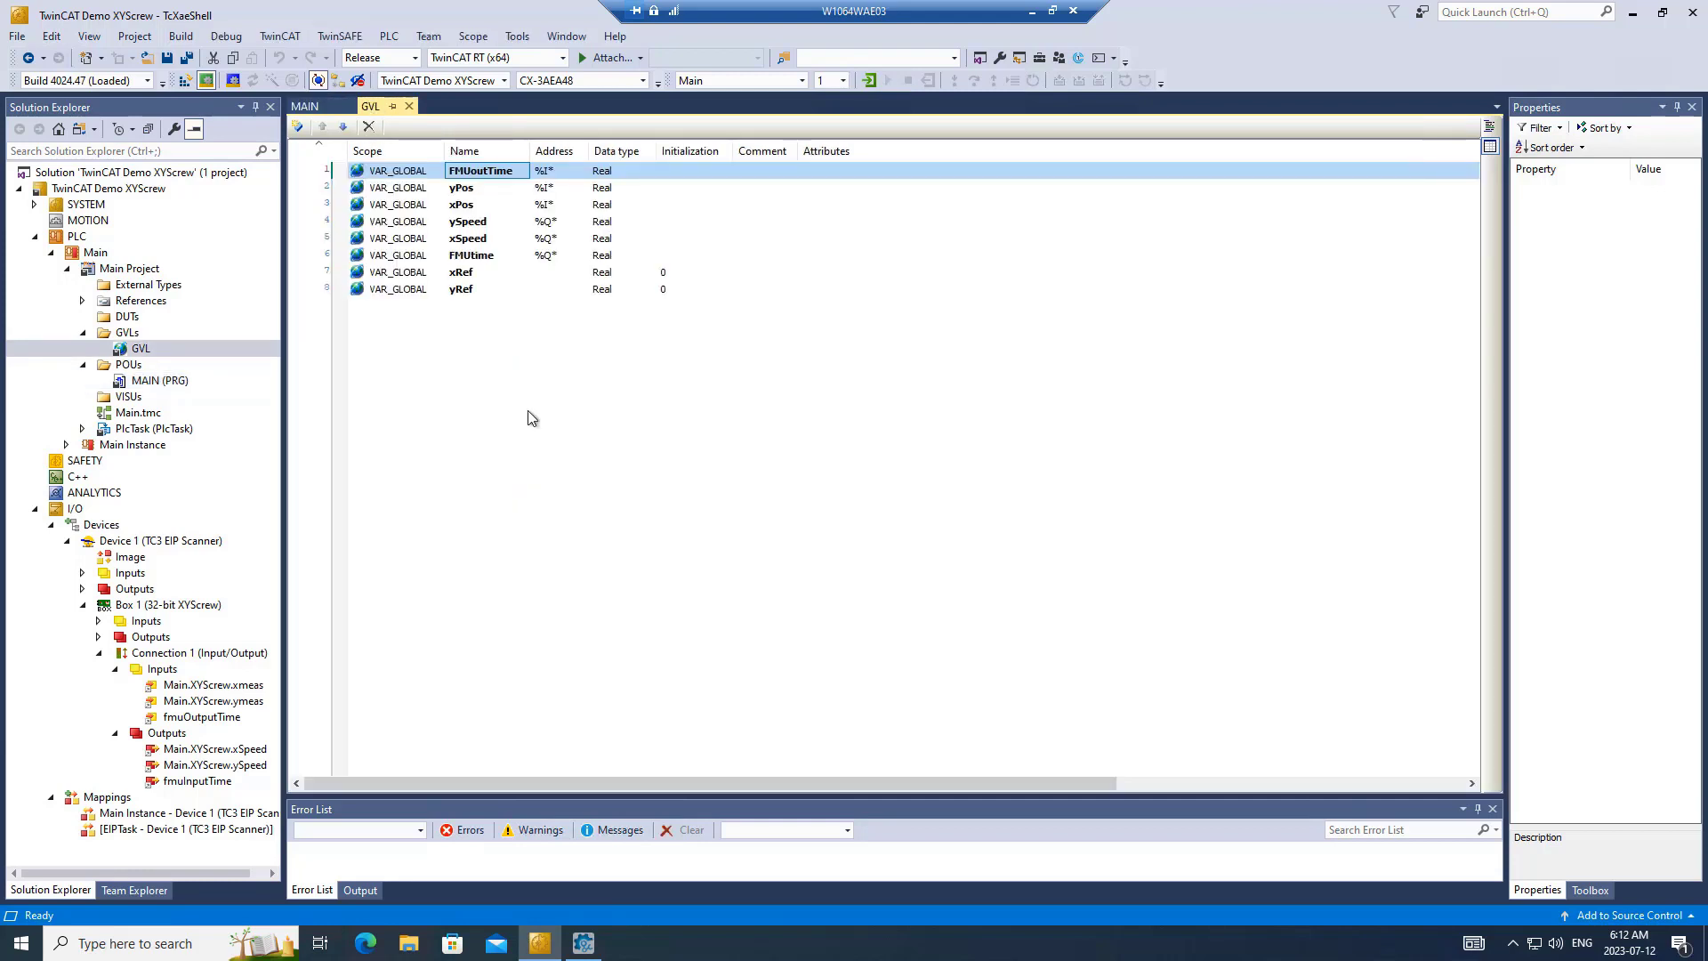
click(160, 607)
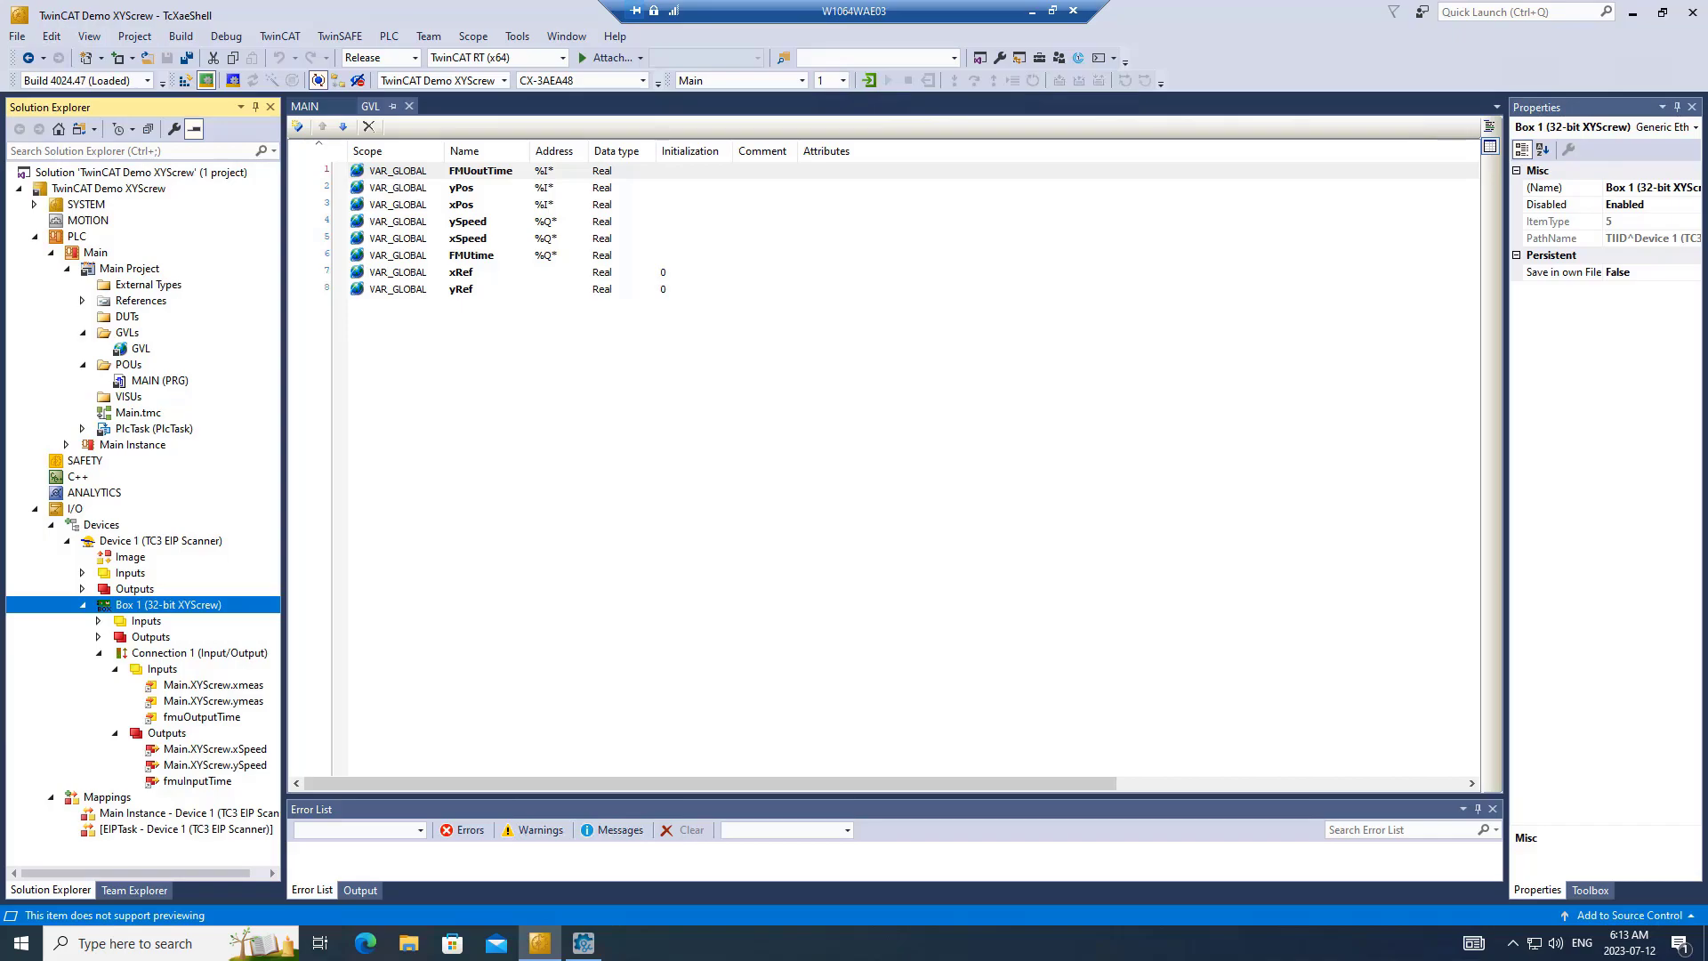
click(536, 652)
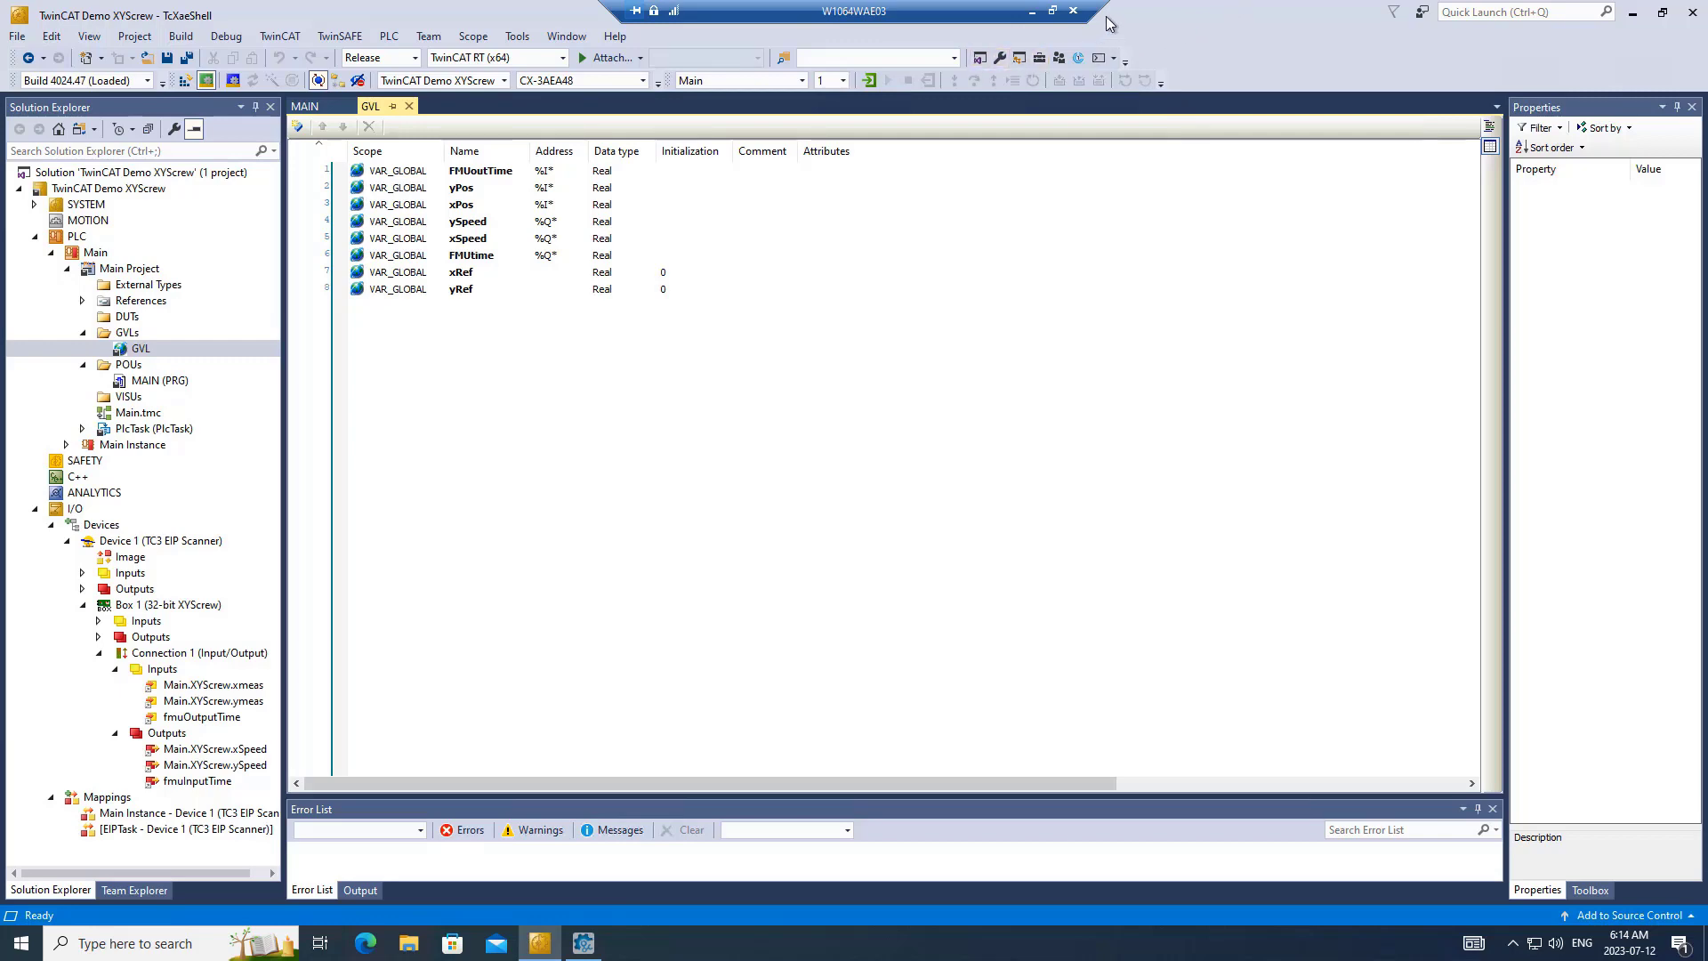
- Arrange the TwinCAT and MapleSim Insight windows side by side
drag(1146, 6, 459, 41)
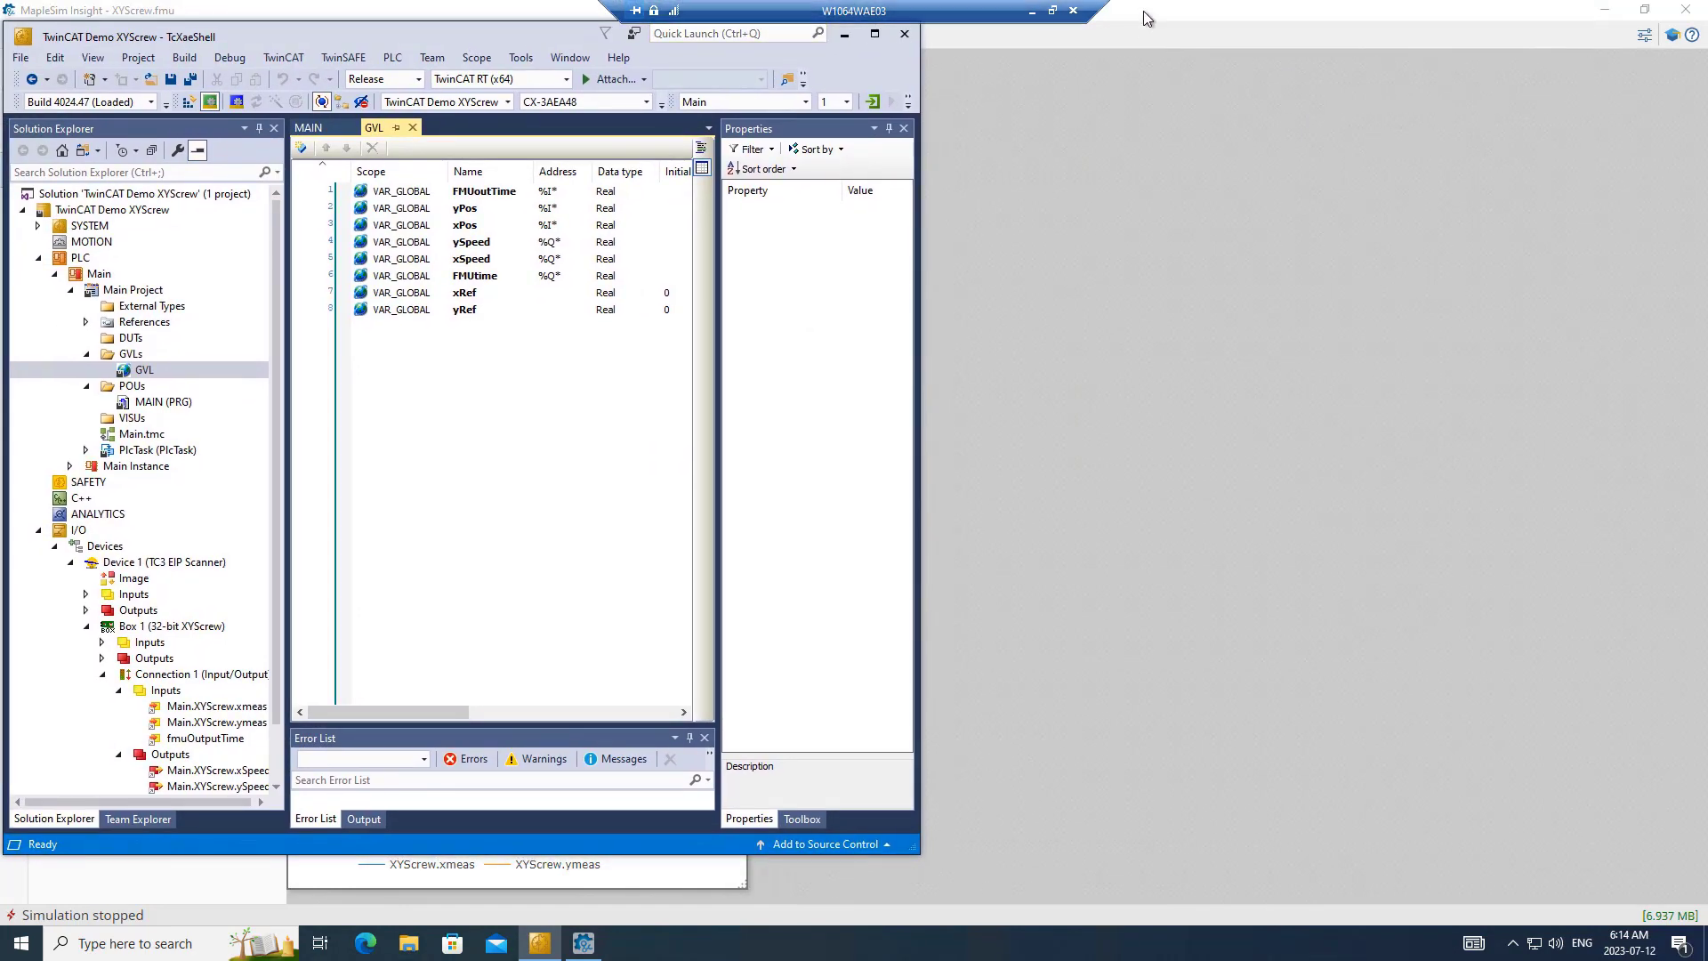
drag(1145, 11, 1325, 12)
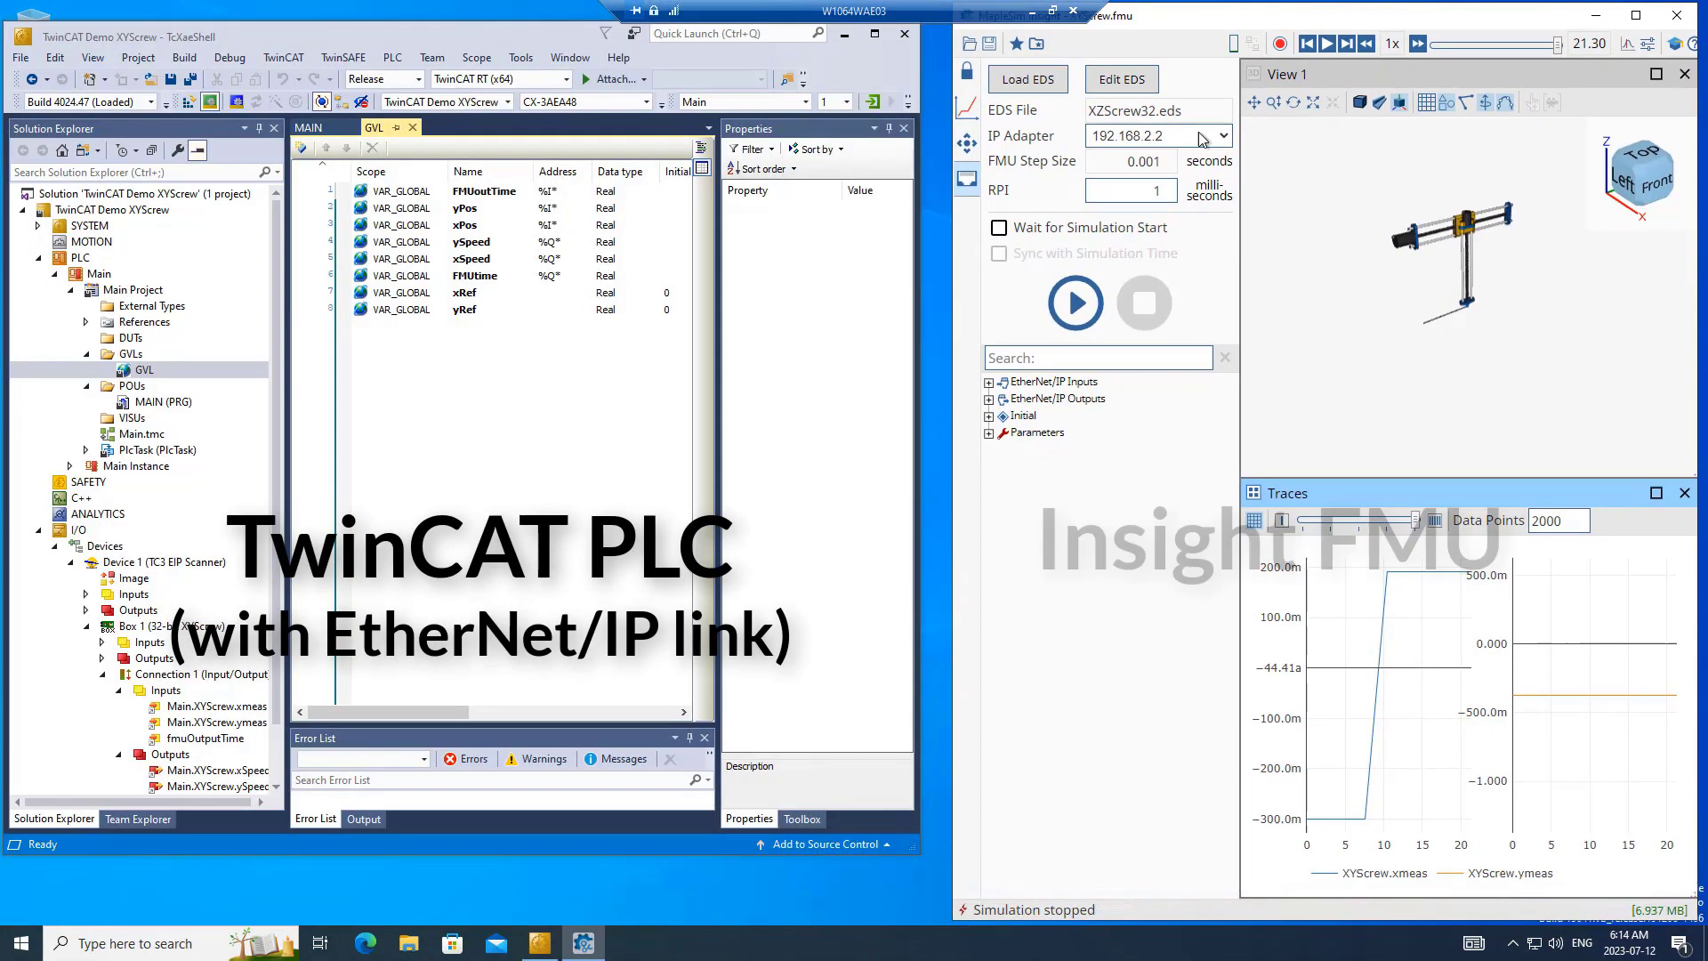
click(921, 383)
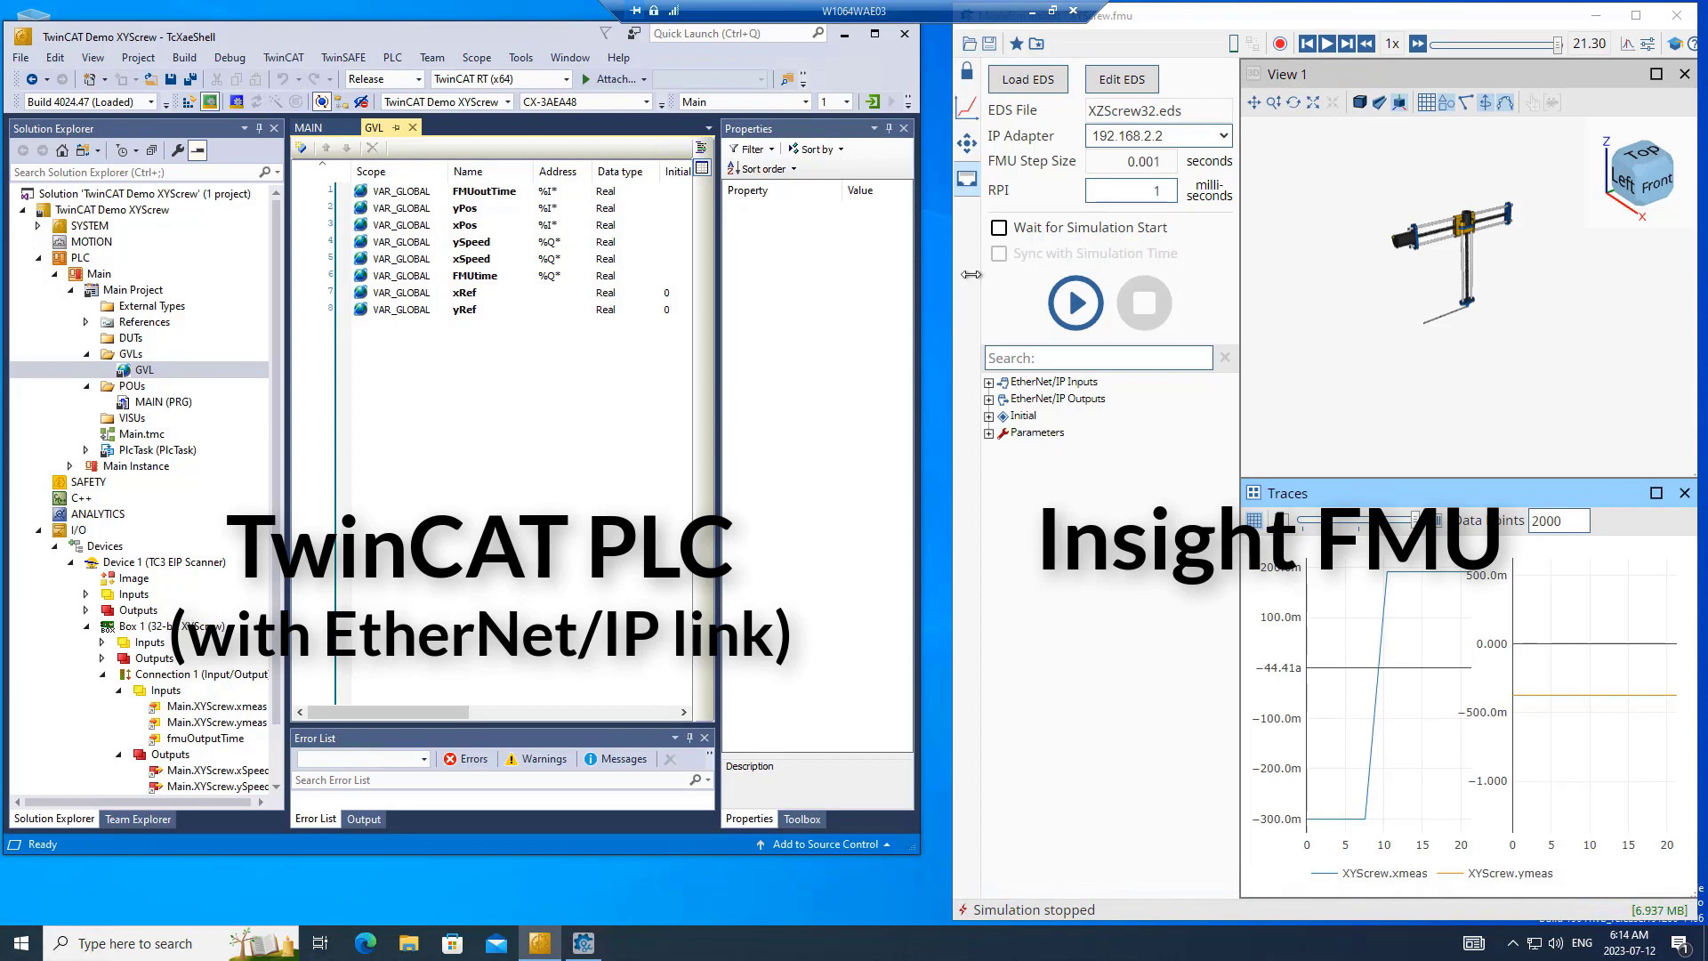
- Enable waiting for simulation start and syncing with simulation time, and start the EtherNet/IP simulation of the FMU
click(1000, 227)
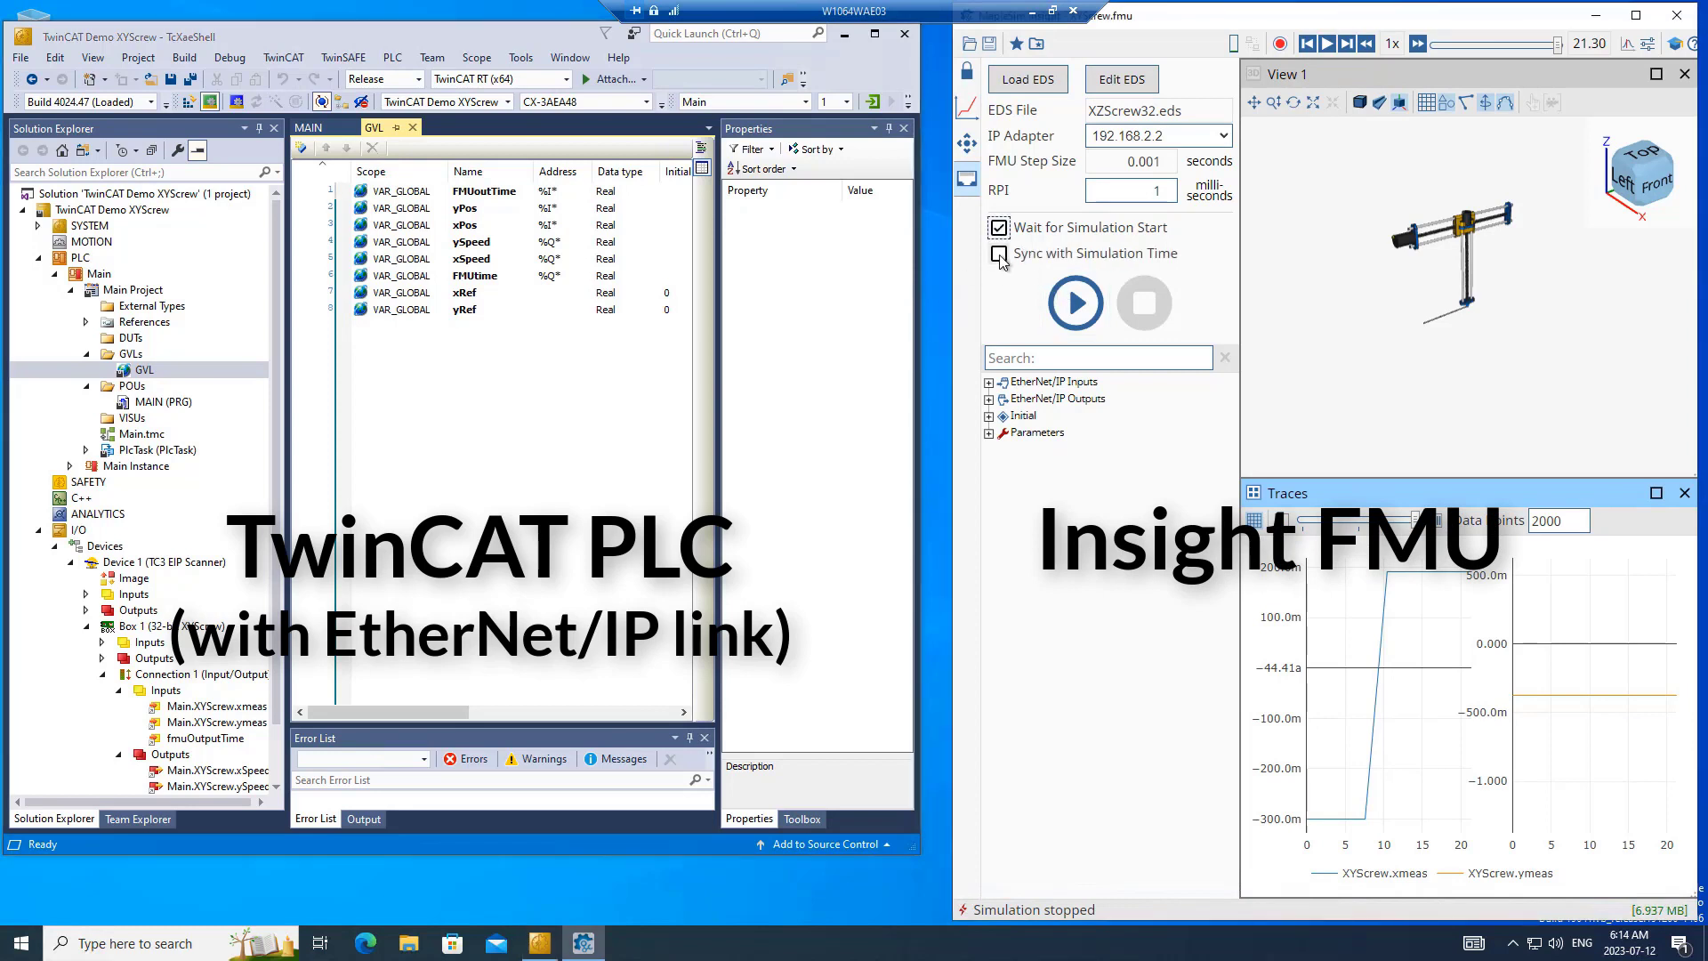
click(1000, 255)
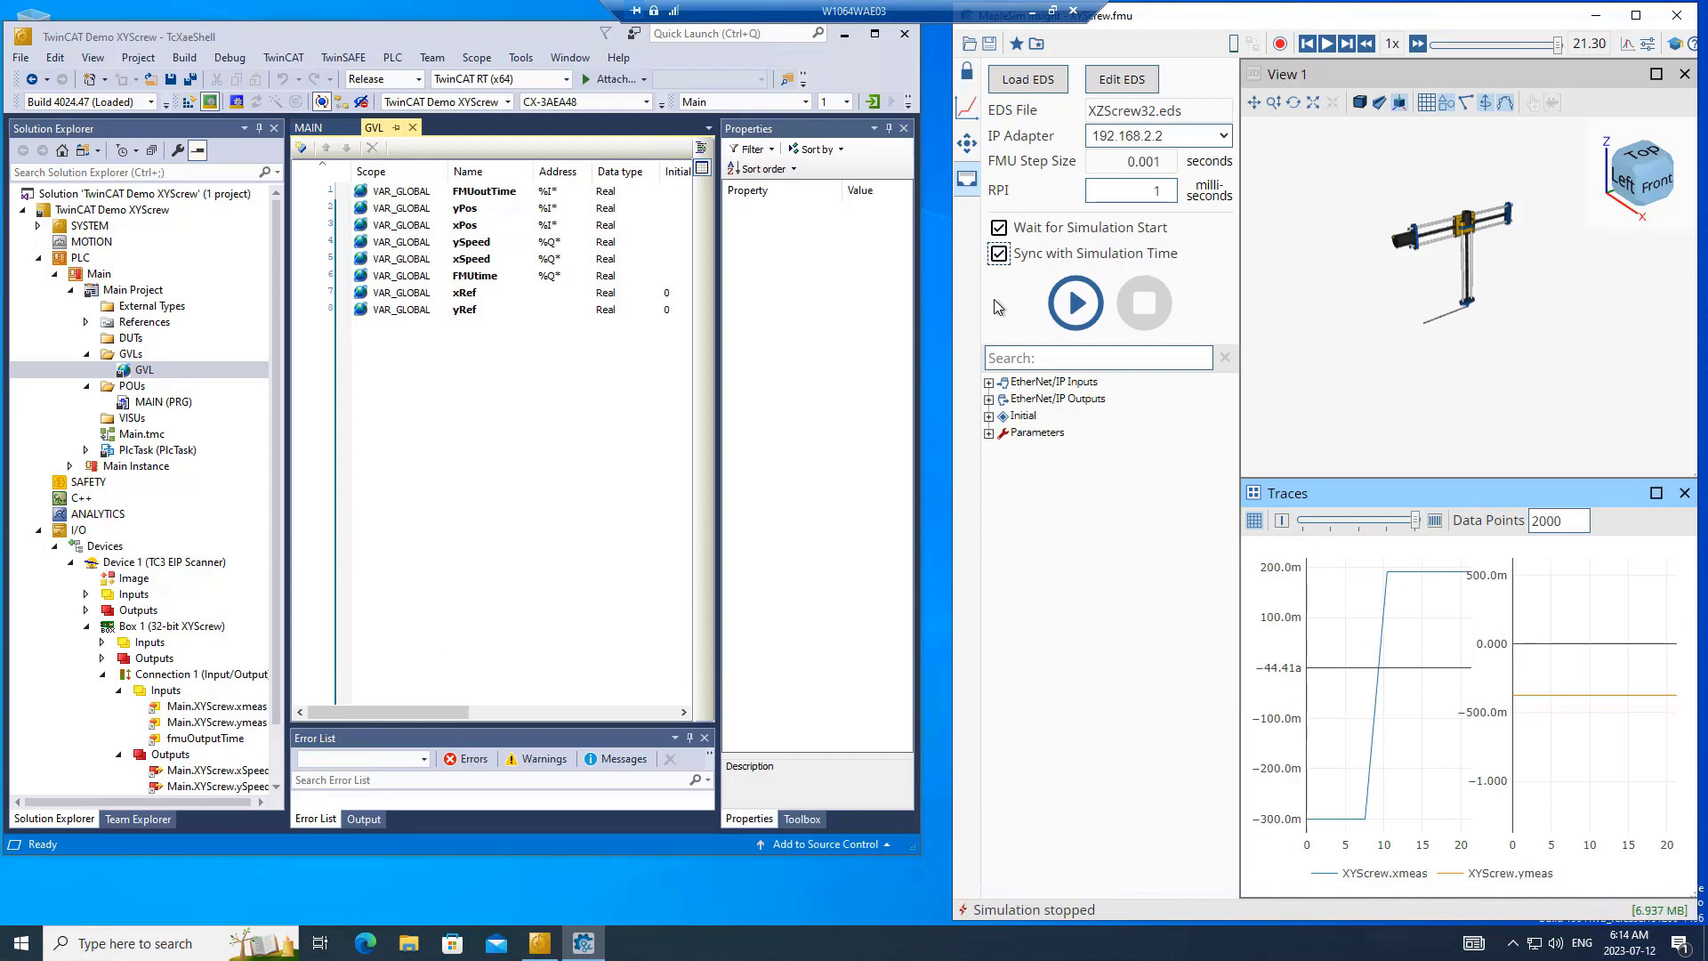
click(1076, 304)
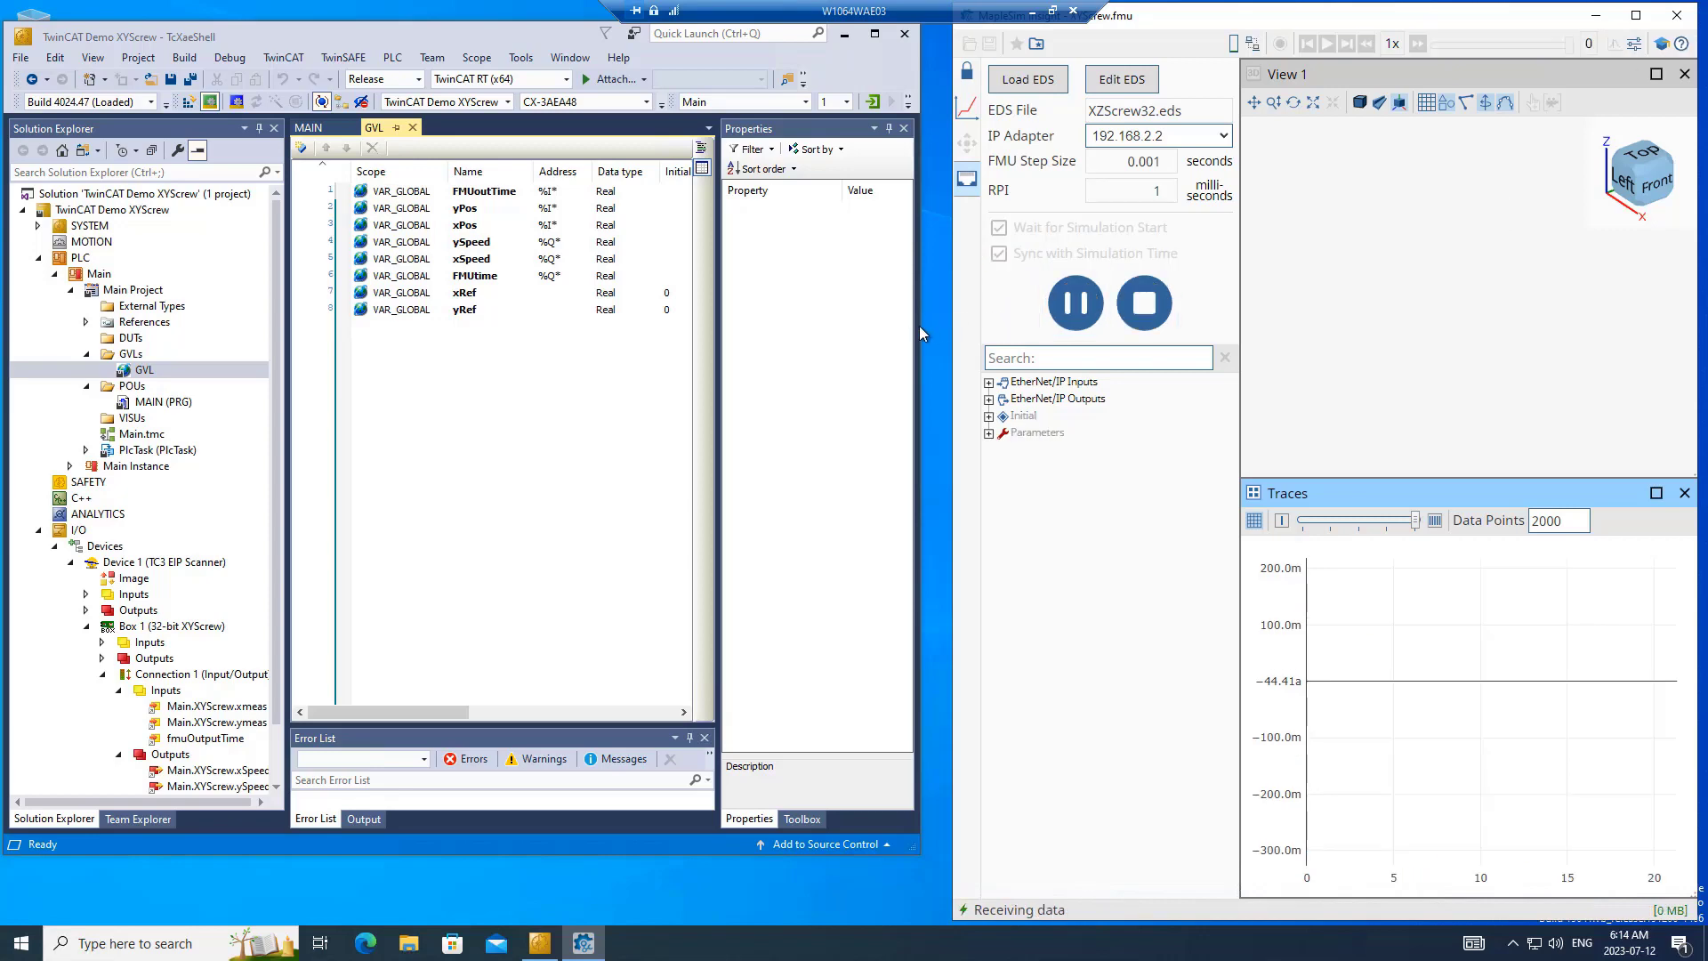
- Widen the TwinCAT window and build the TwinCAT Demo XYScrew solution
drag(921, 326, 1220, 334)
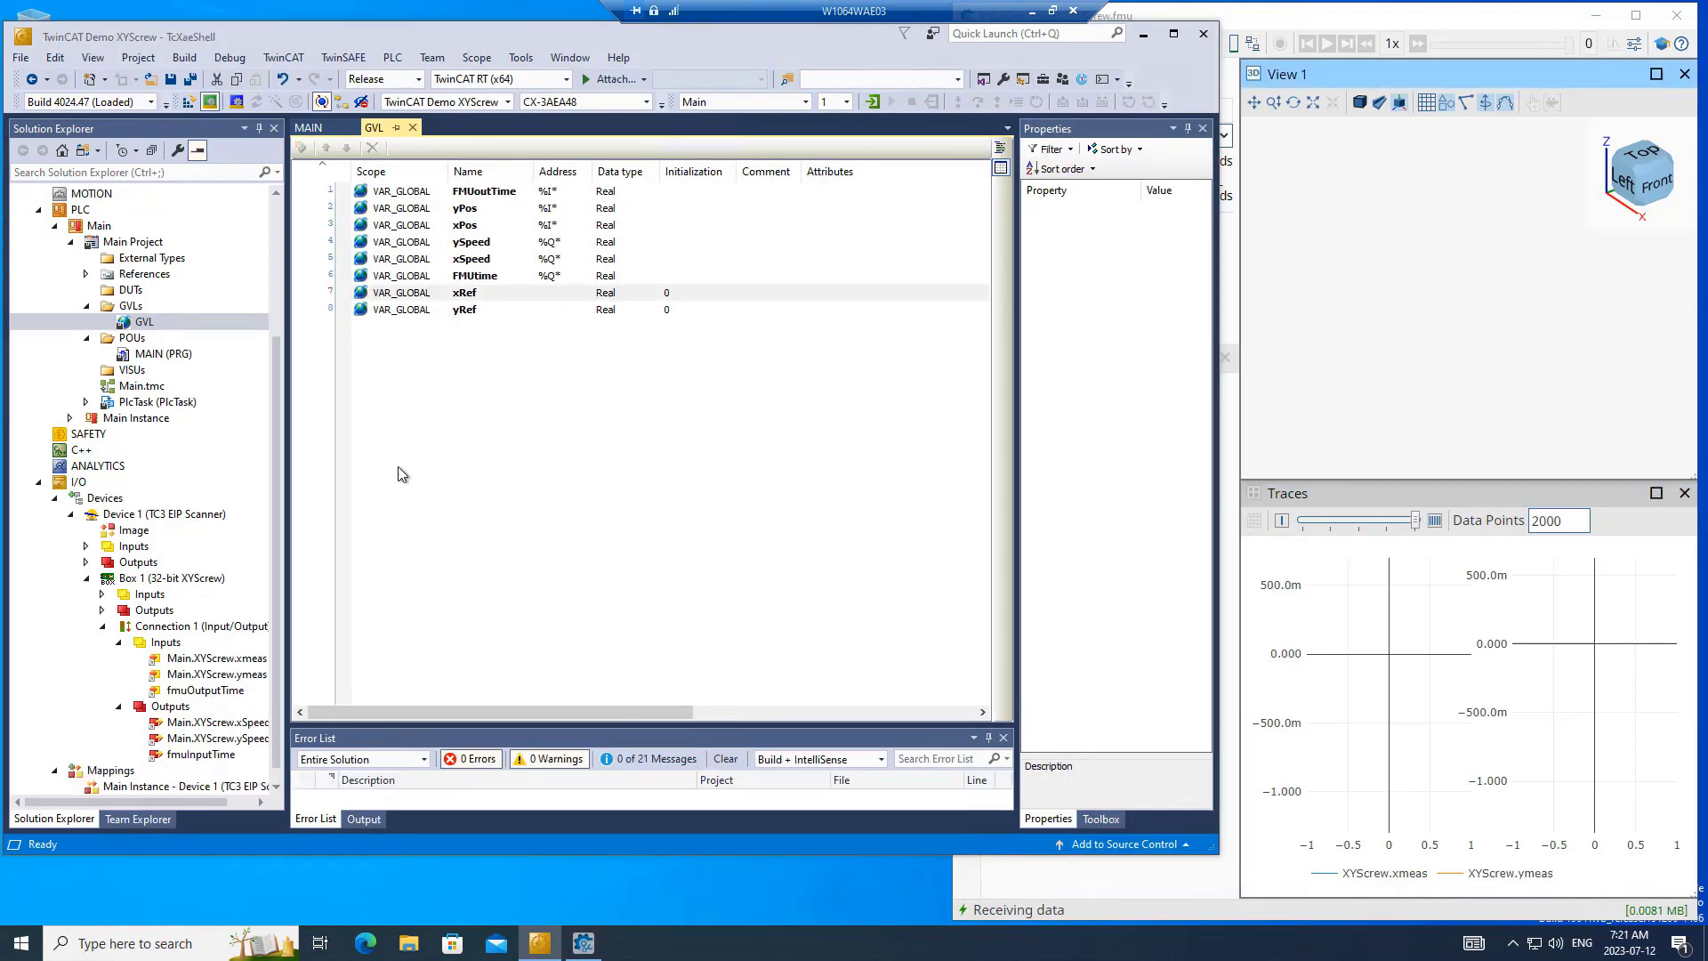
click(186, 57)
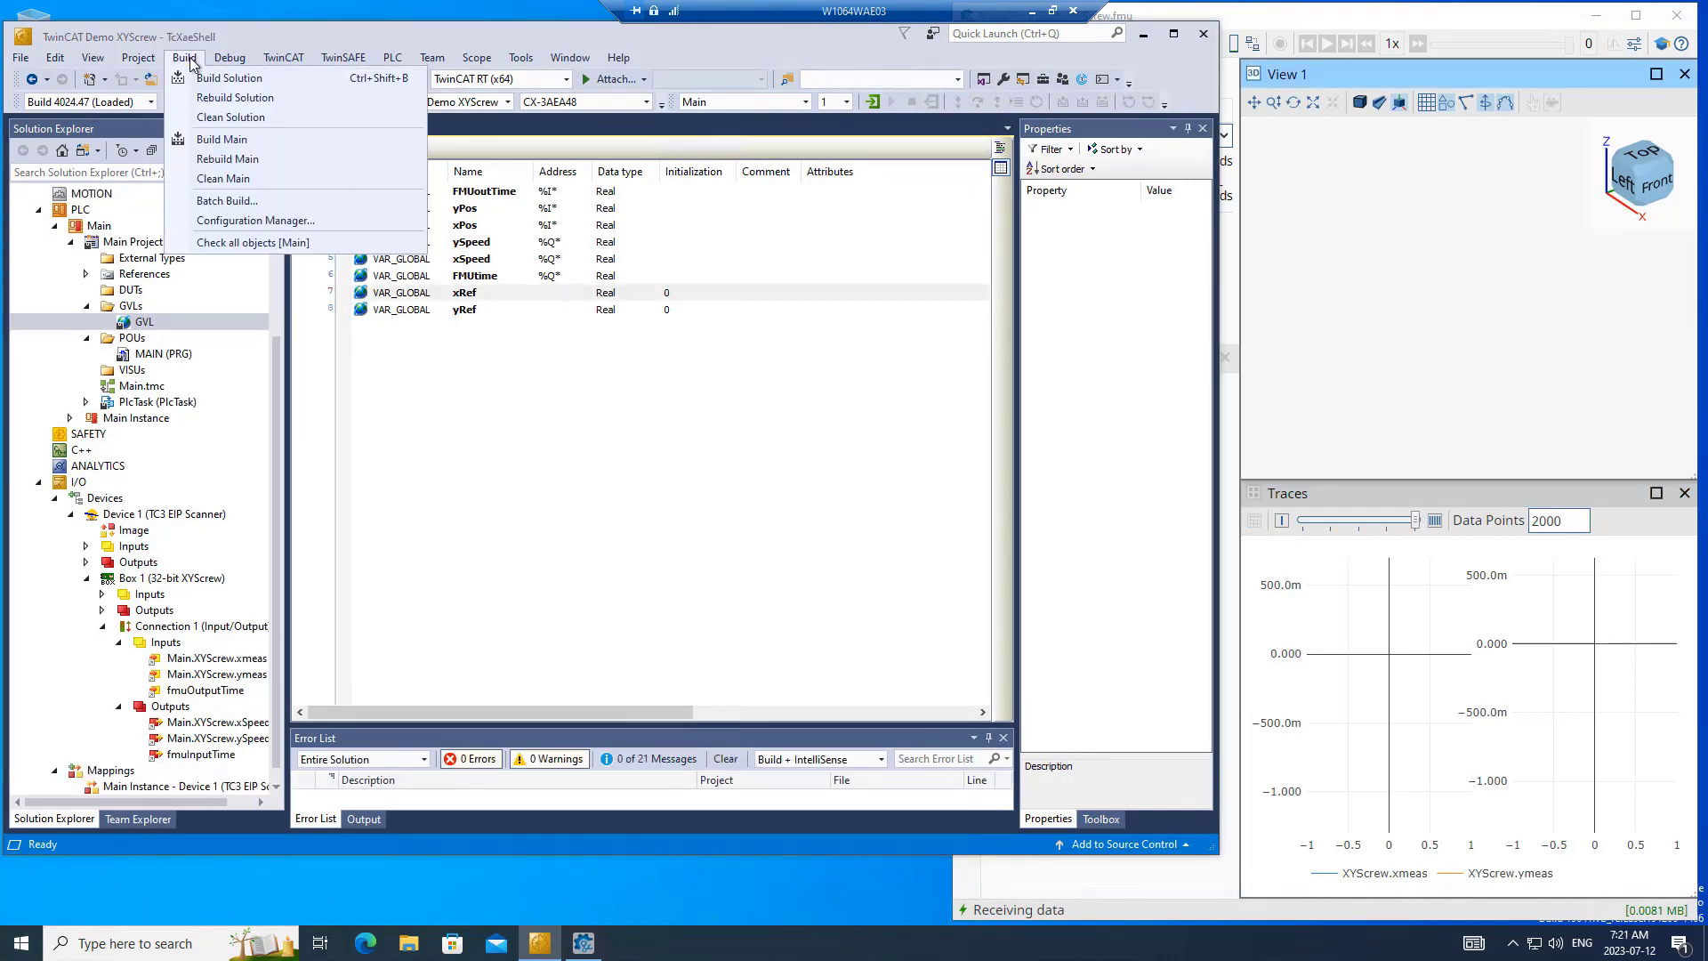
click(201, 82)
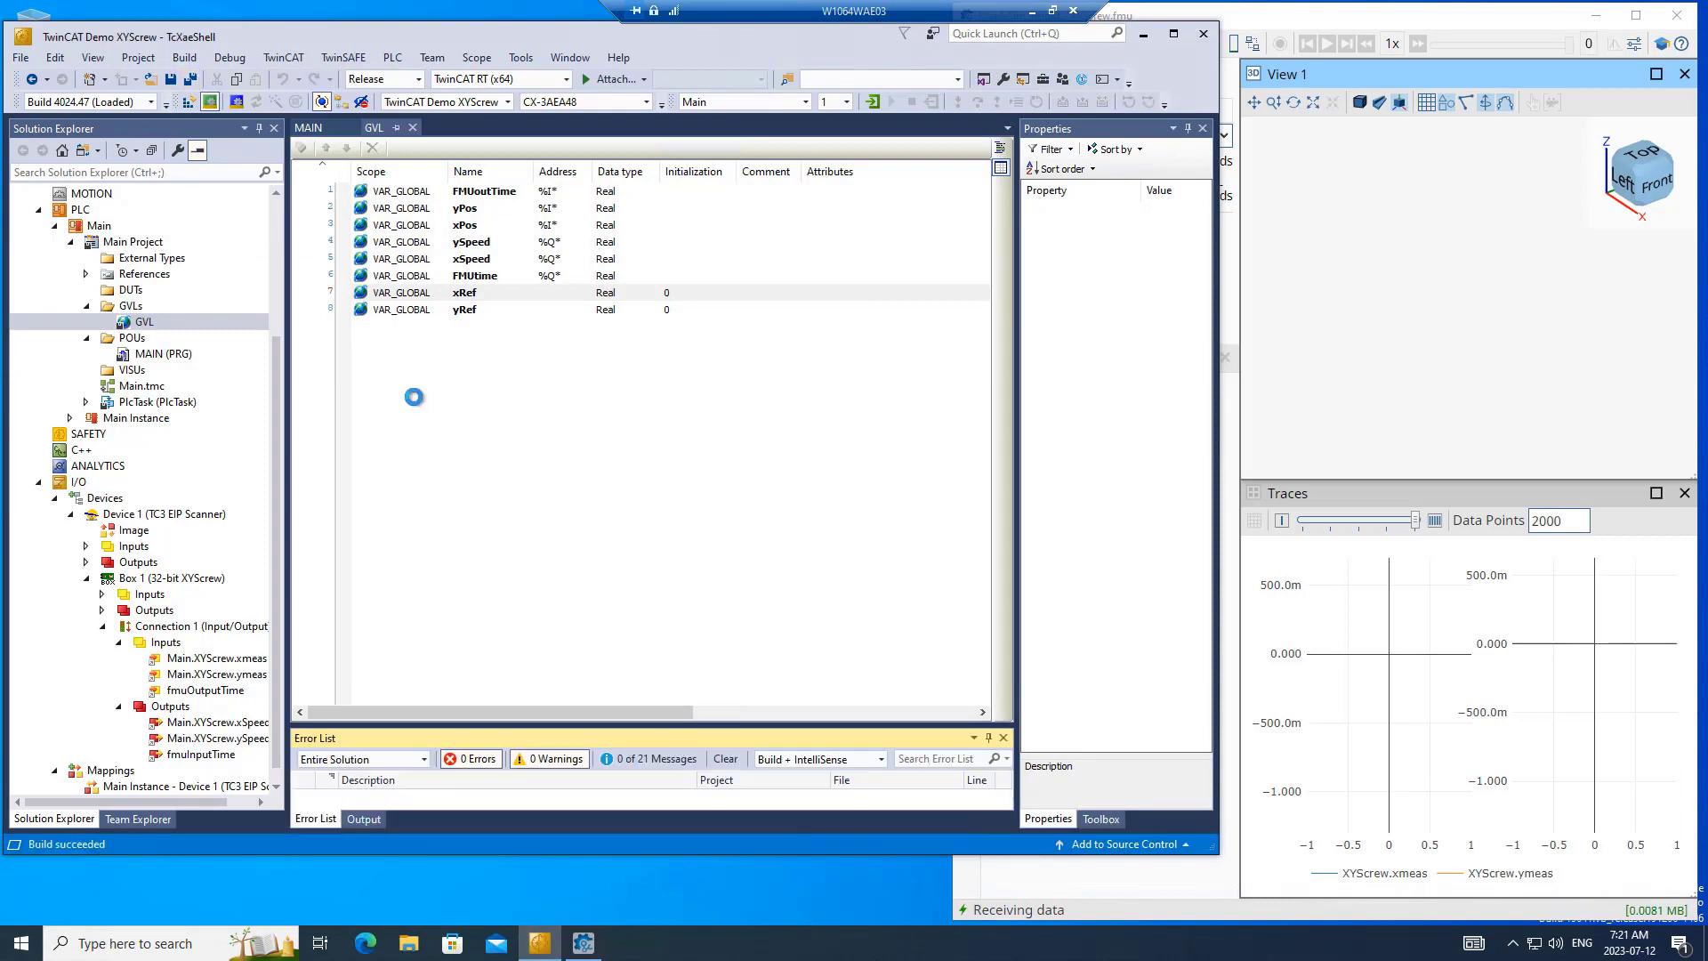
- Activate the configuration on target CX-3AEA48 with a restart in run mode, and log in to the PLC
click(190, 103)
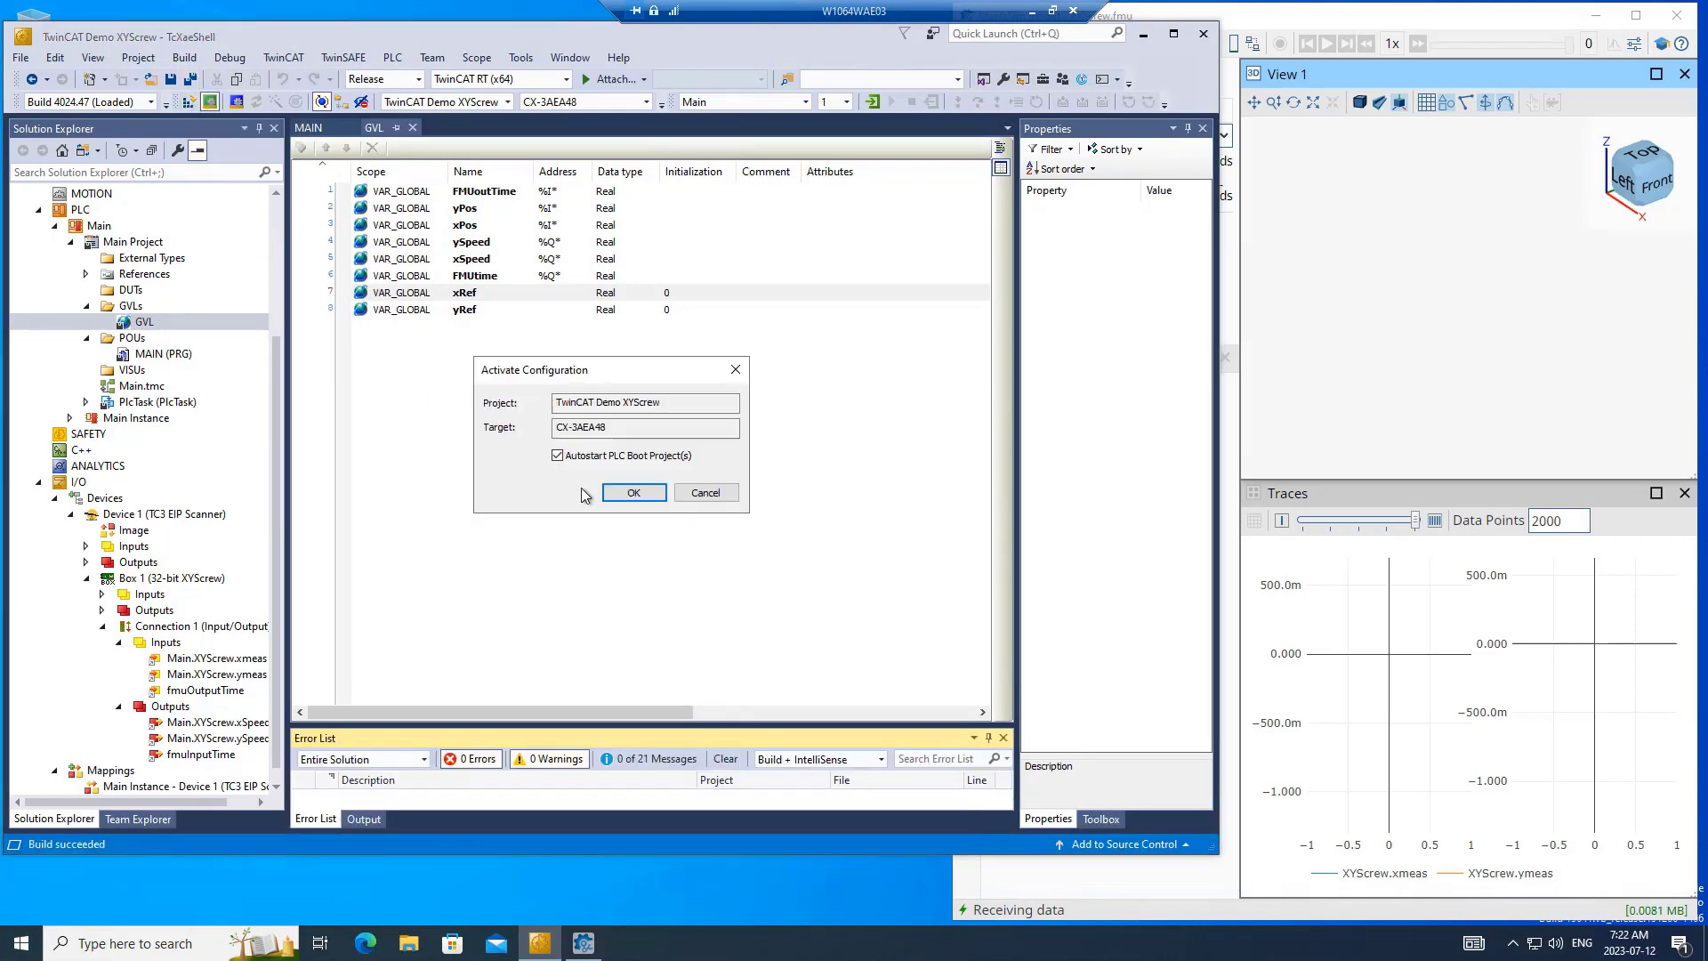
click(612, 499)
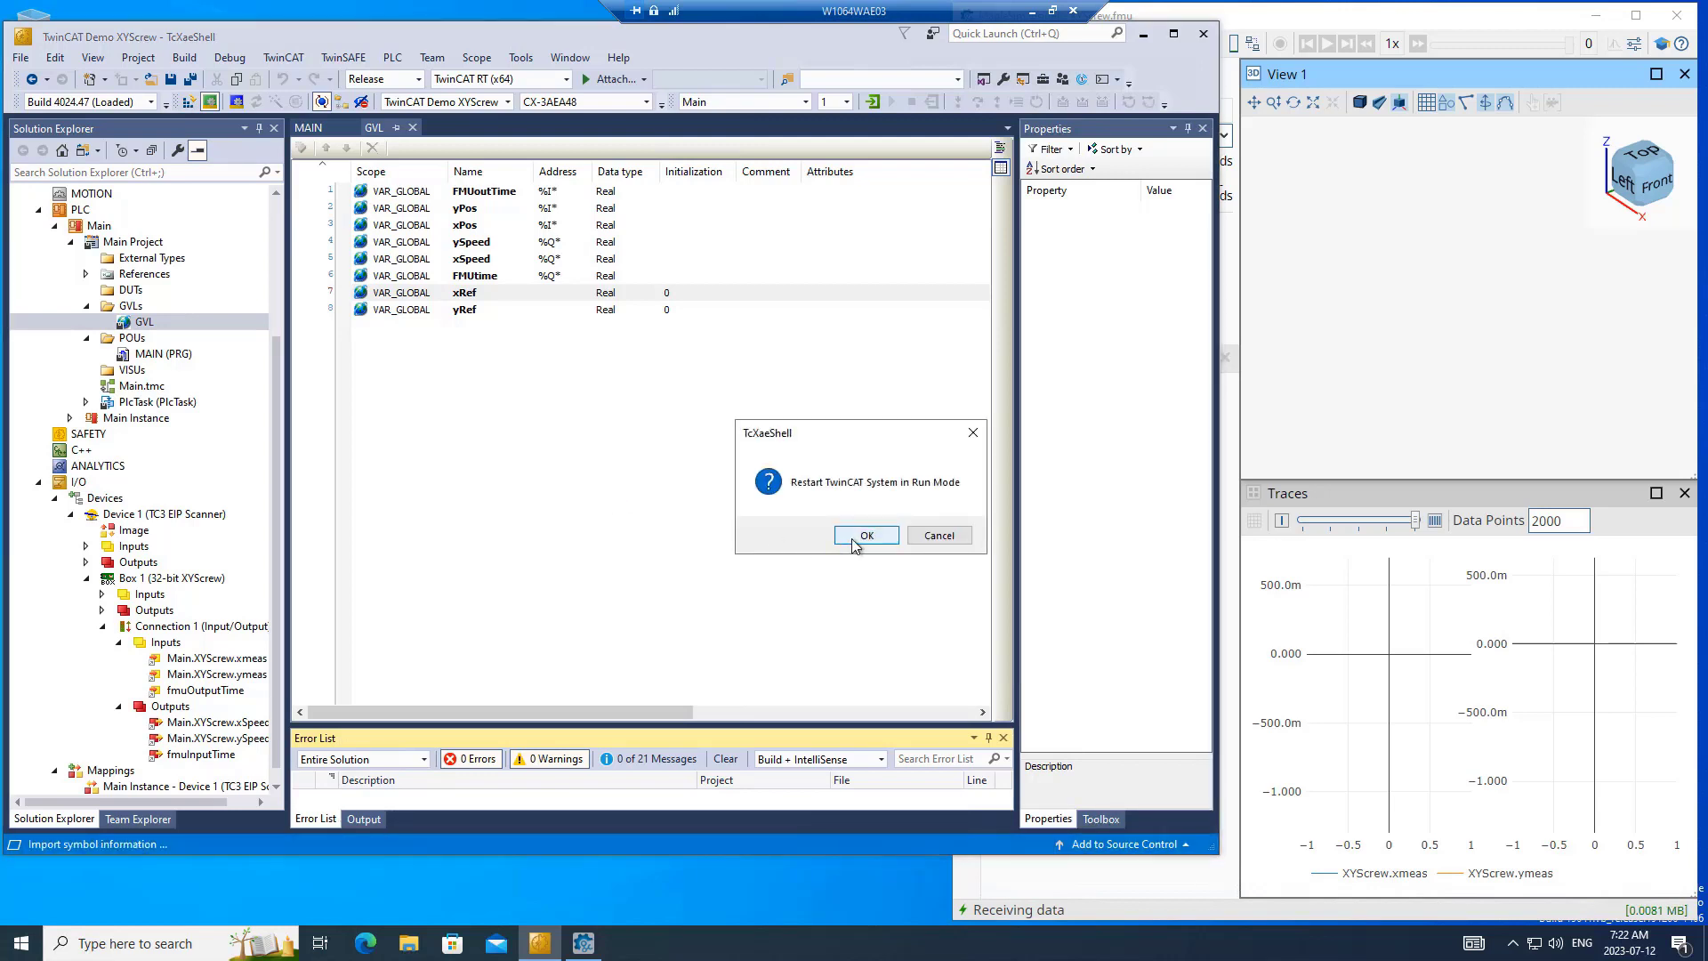
click(852, 539)
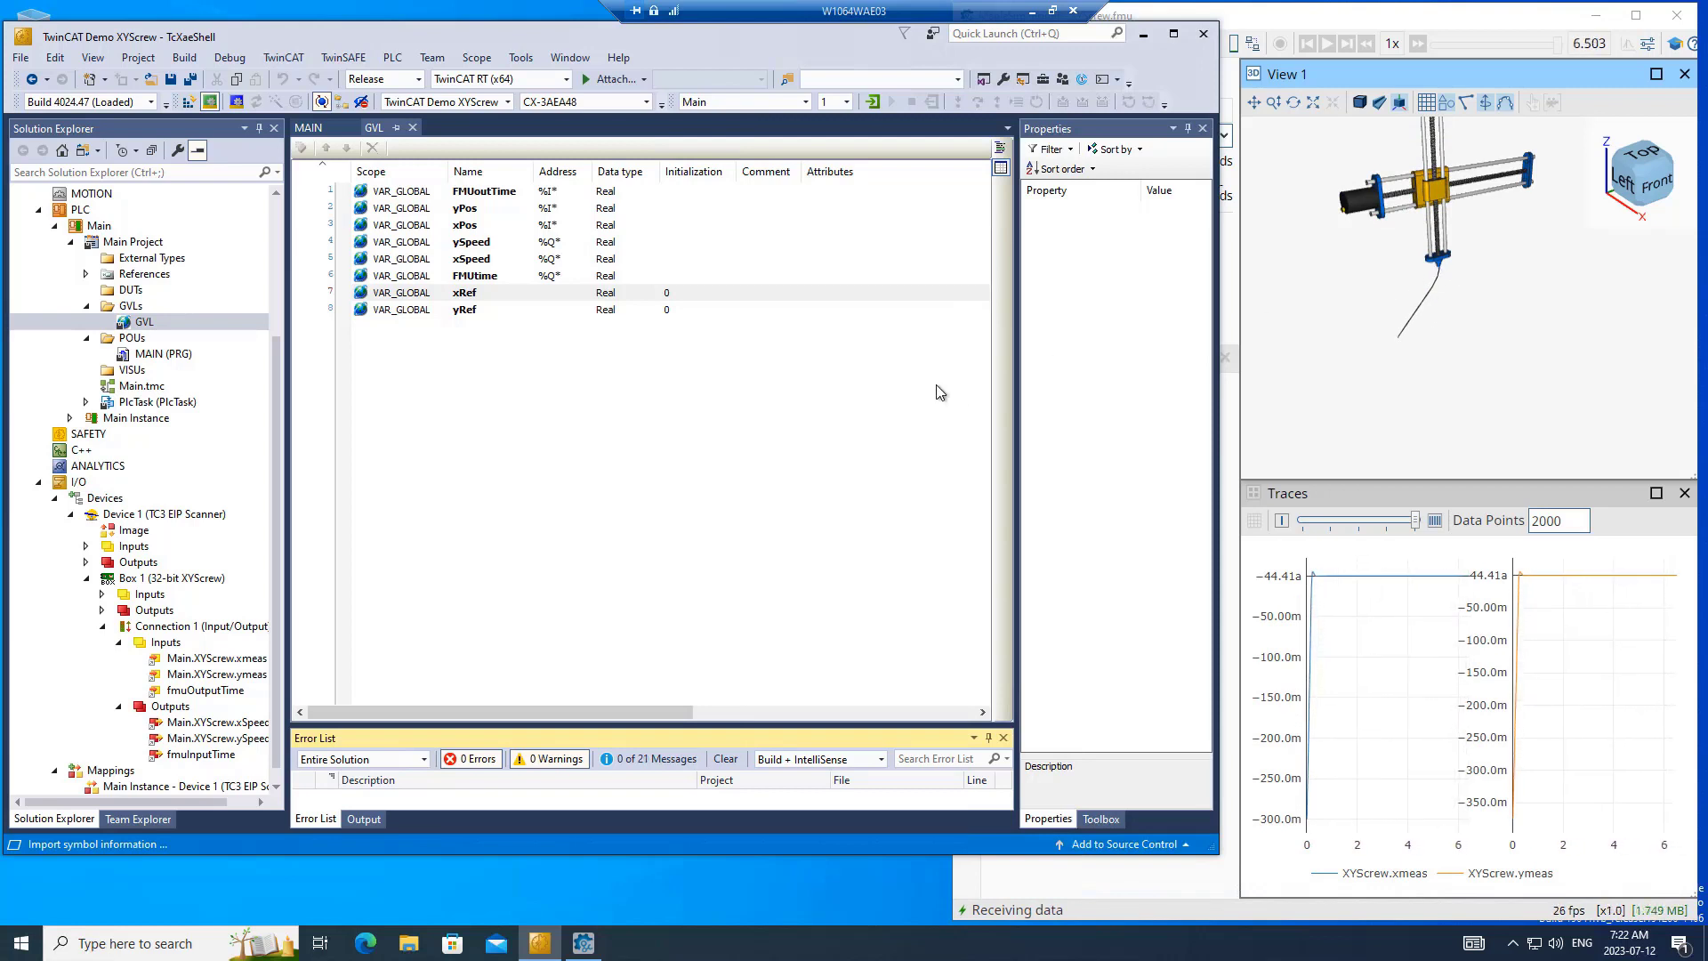
click(872, 104)
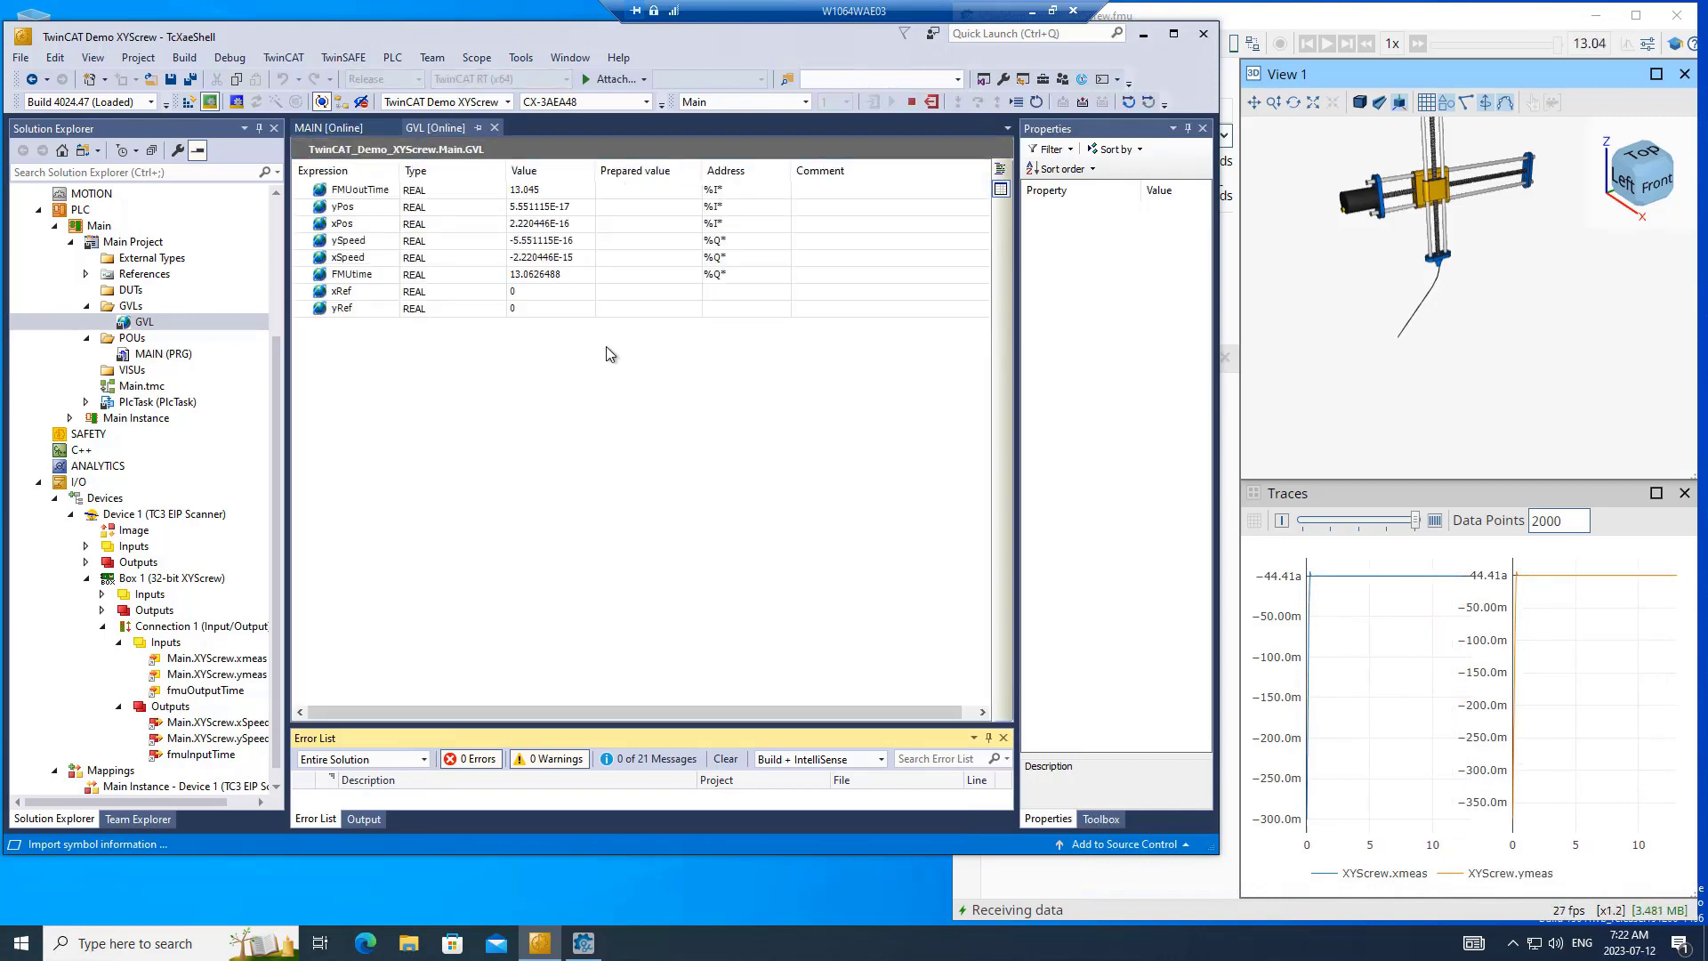
- Prepare a value of 0.25 for the xRef variable in the online GVL and force it on the PLC
click(637, 294)
text(0)
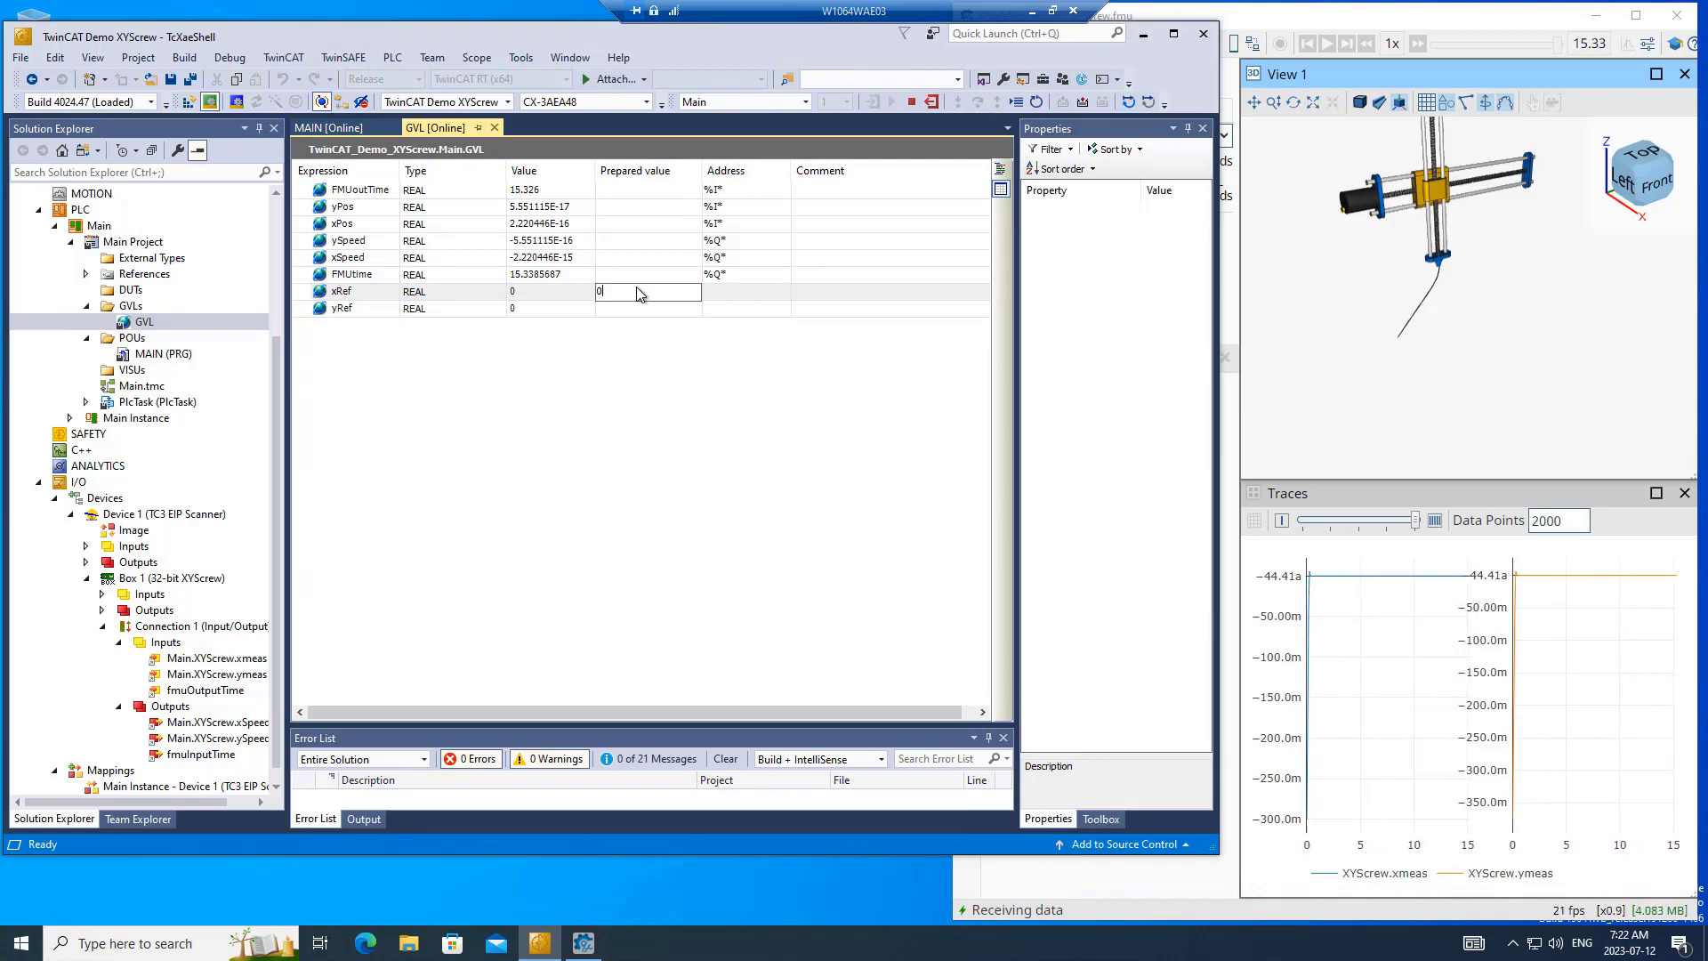
text(.25)
key(Return)
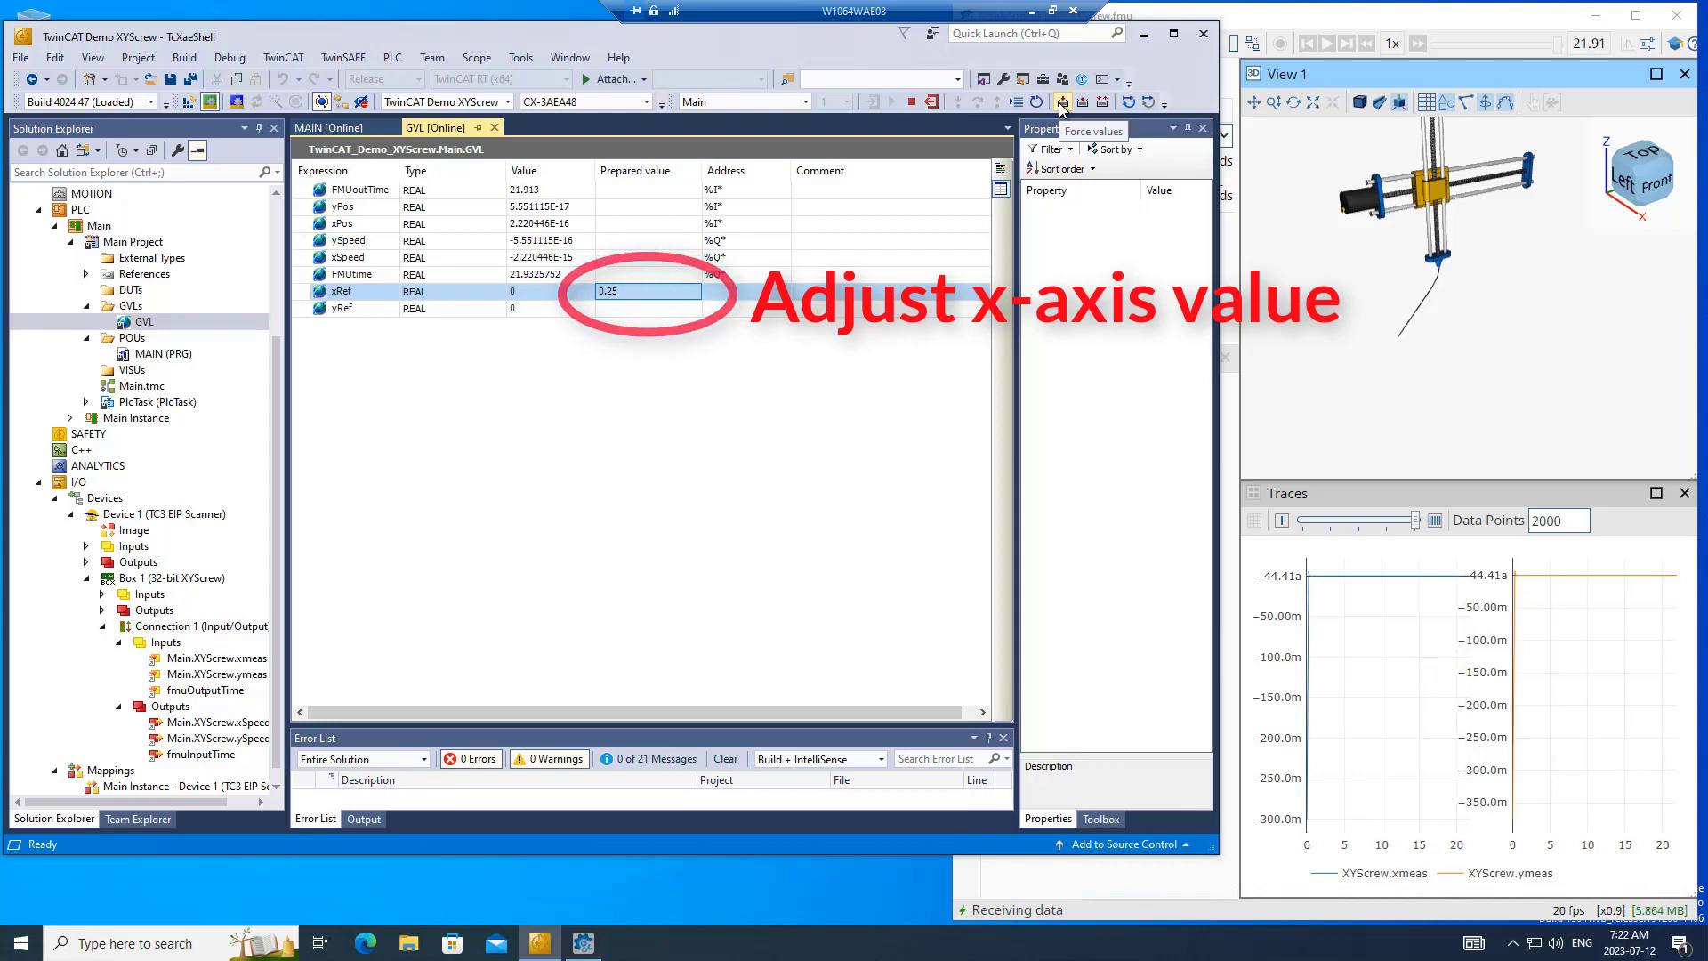
click(1062, 104)
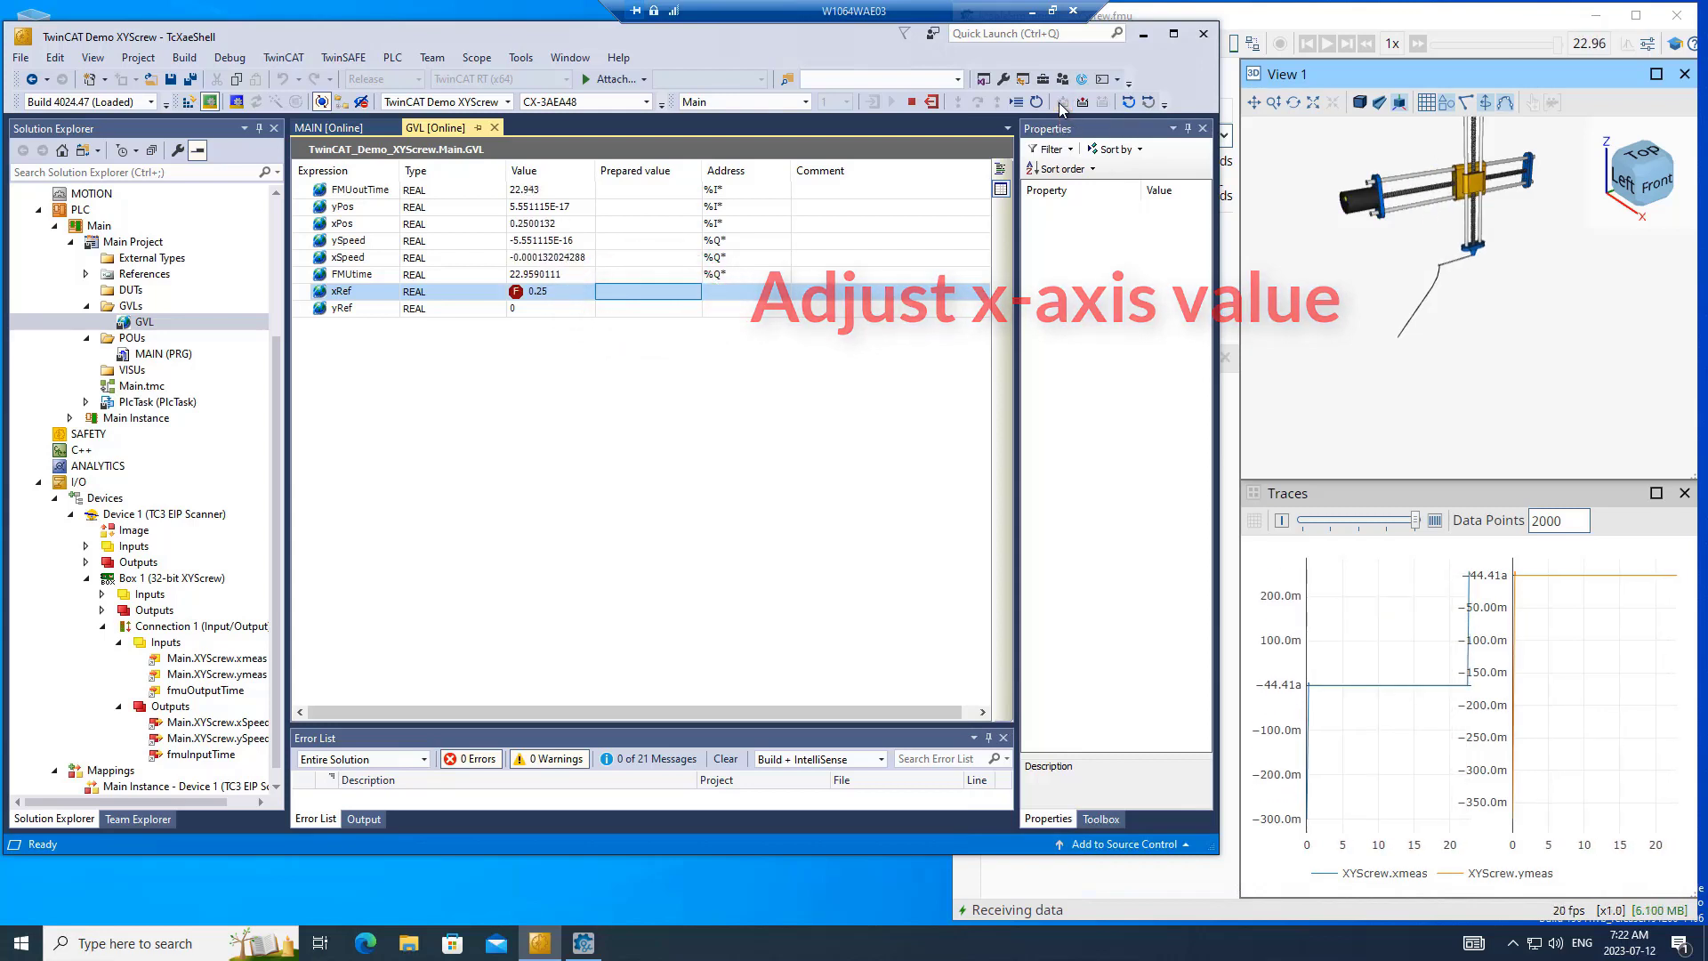
- Prepare a value of -0.1 for the yRef variable and force it on the PLC
click(616, 309)
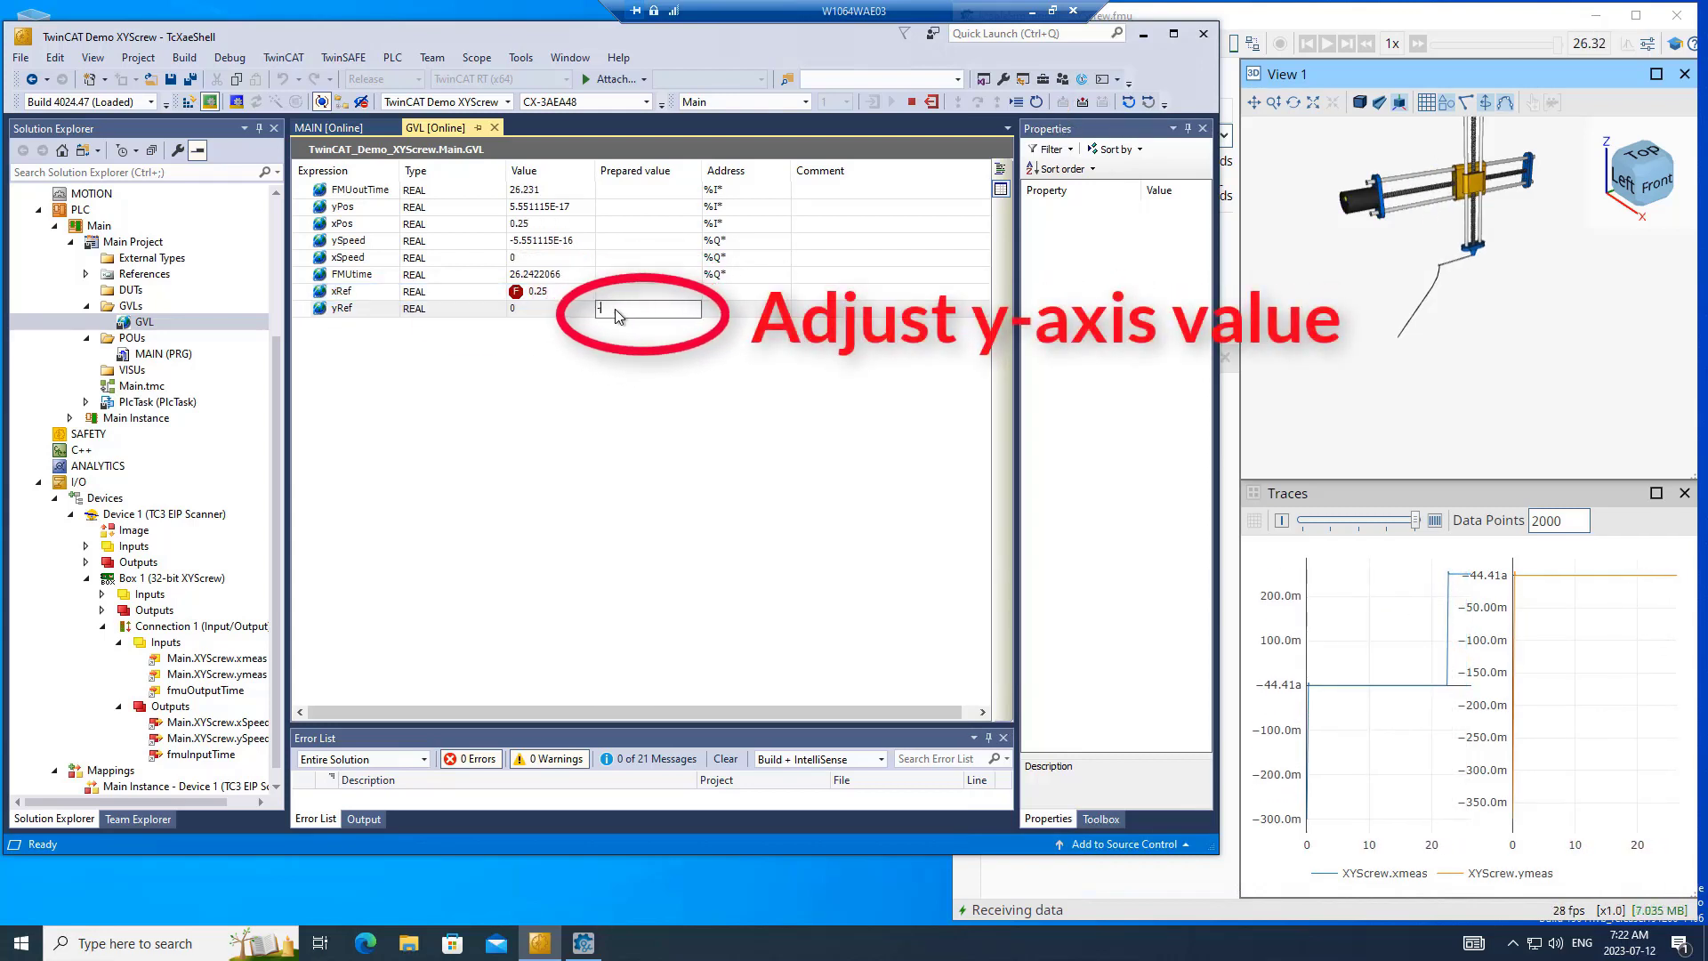
text(-0.1)
key(Return)
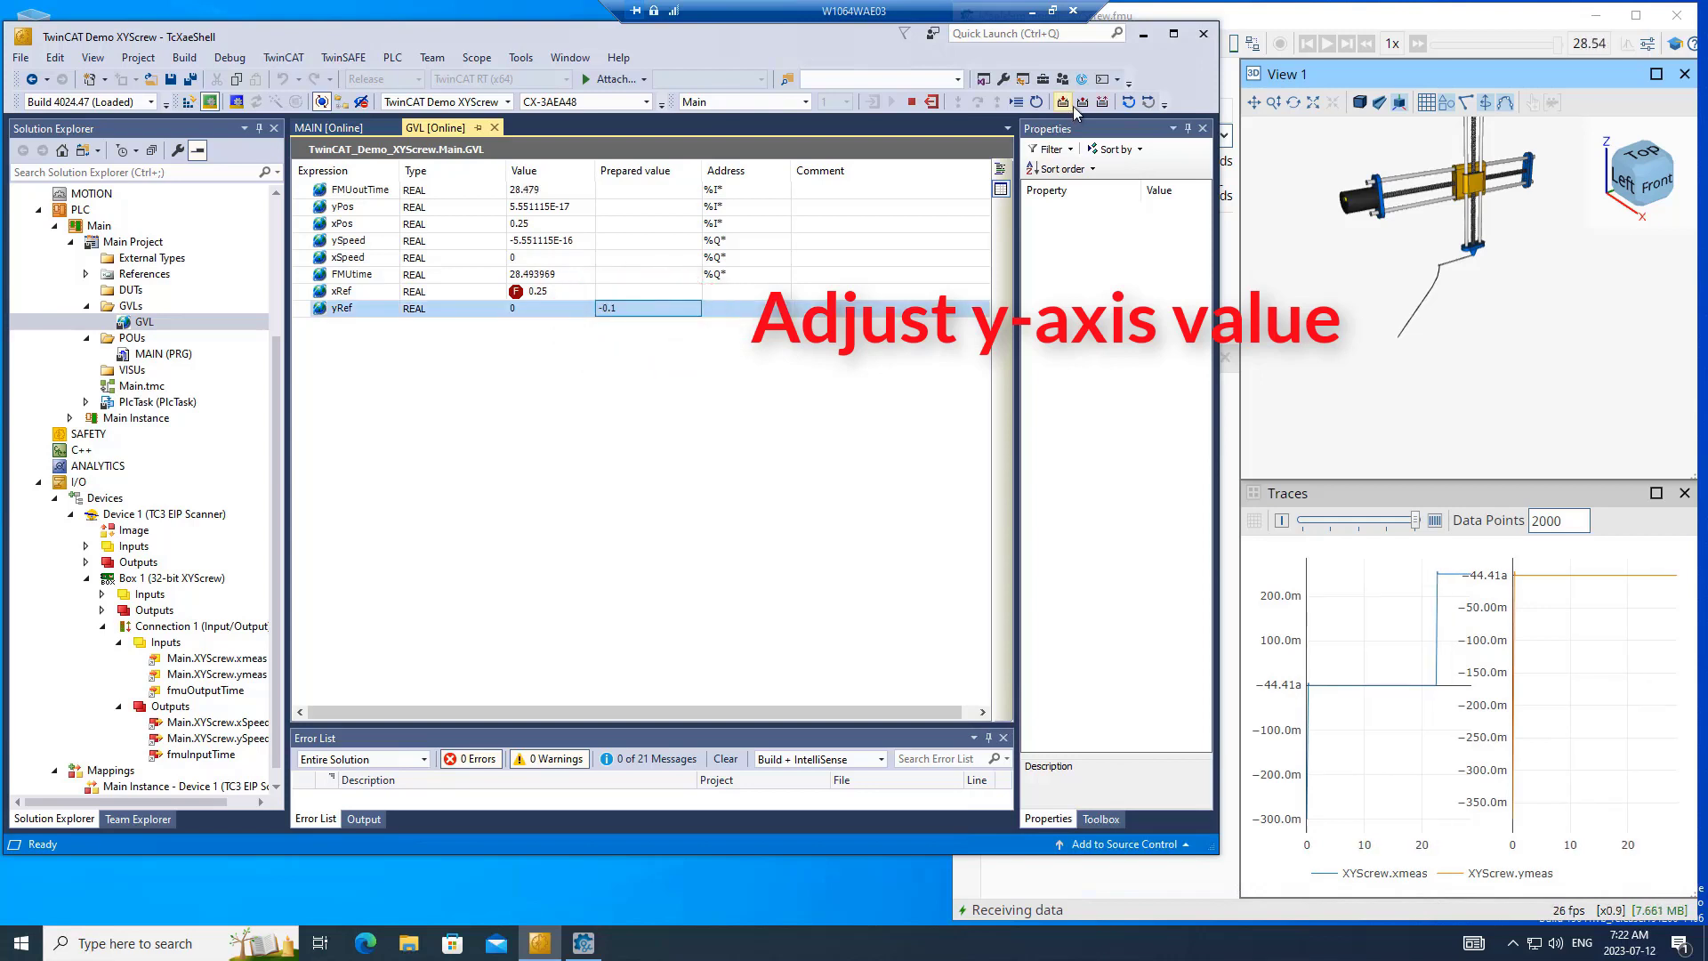
click(1061, 104)
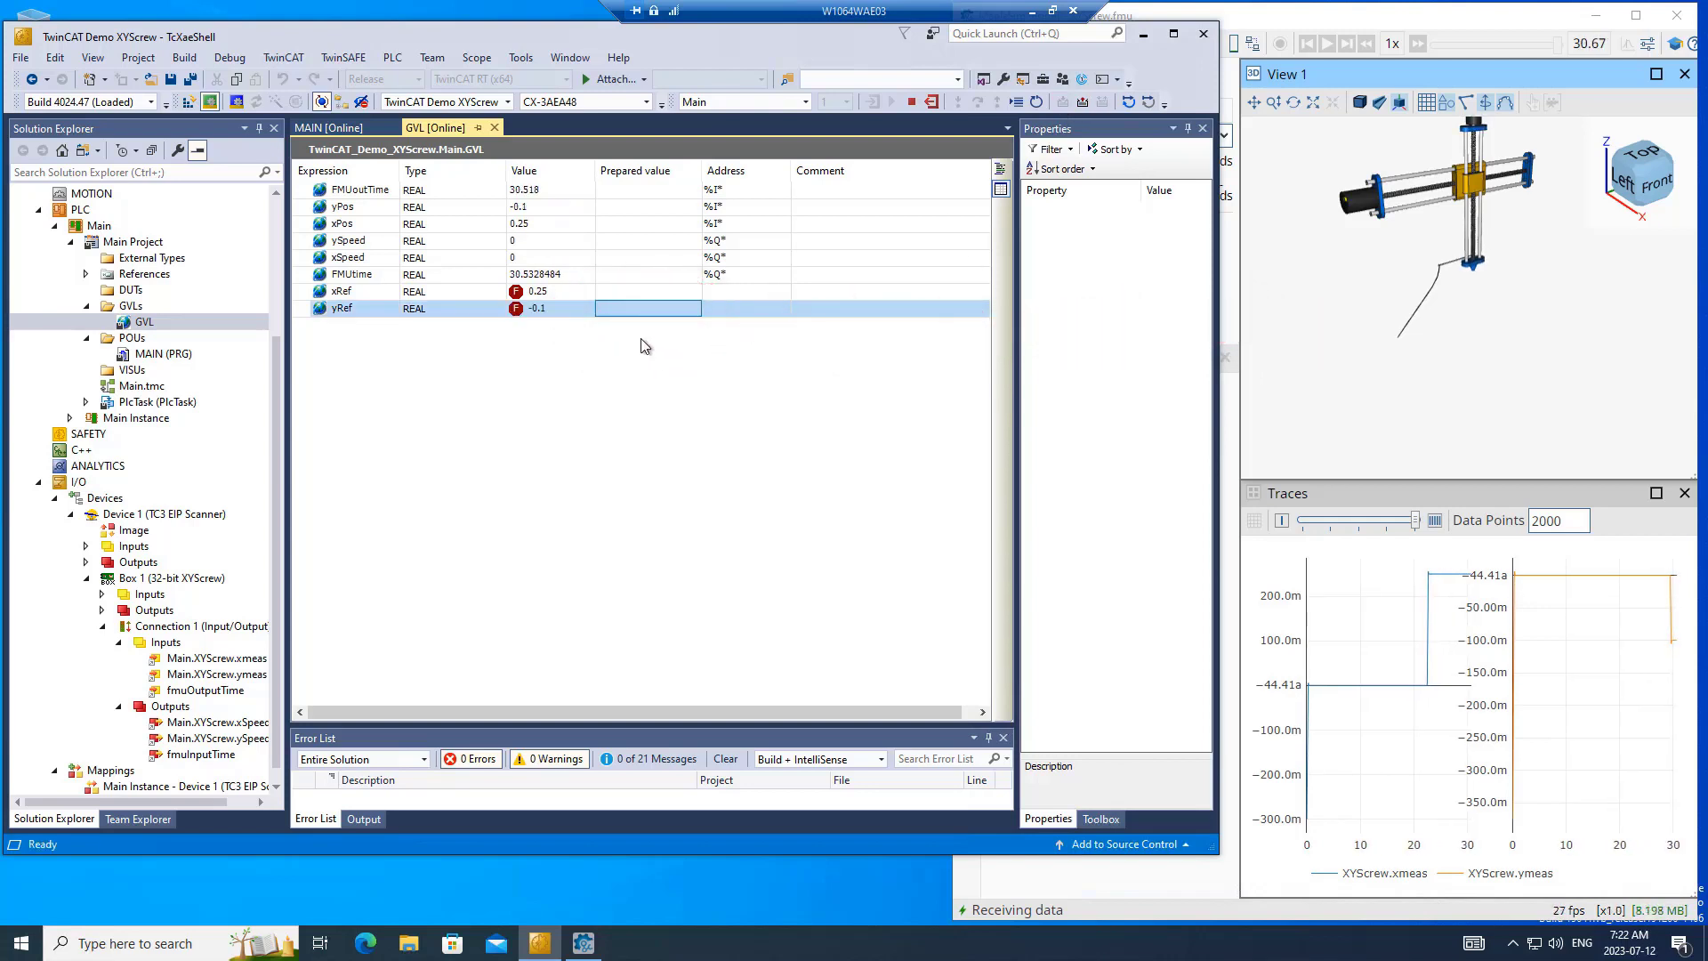
- Release the forced values, and force both xRef and yRef to 0
click(1082, 103)
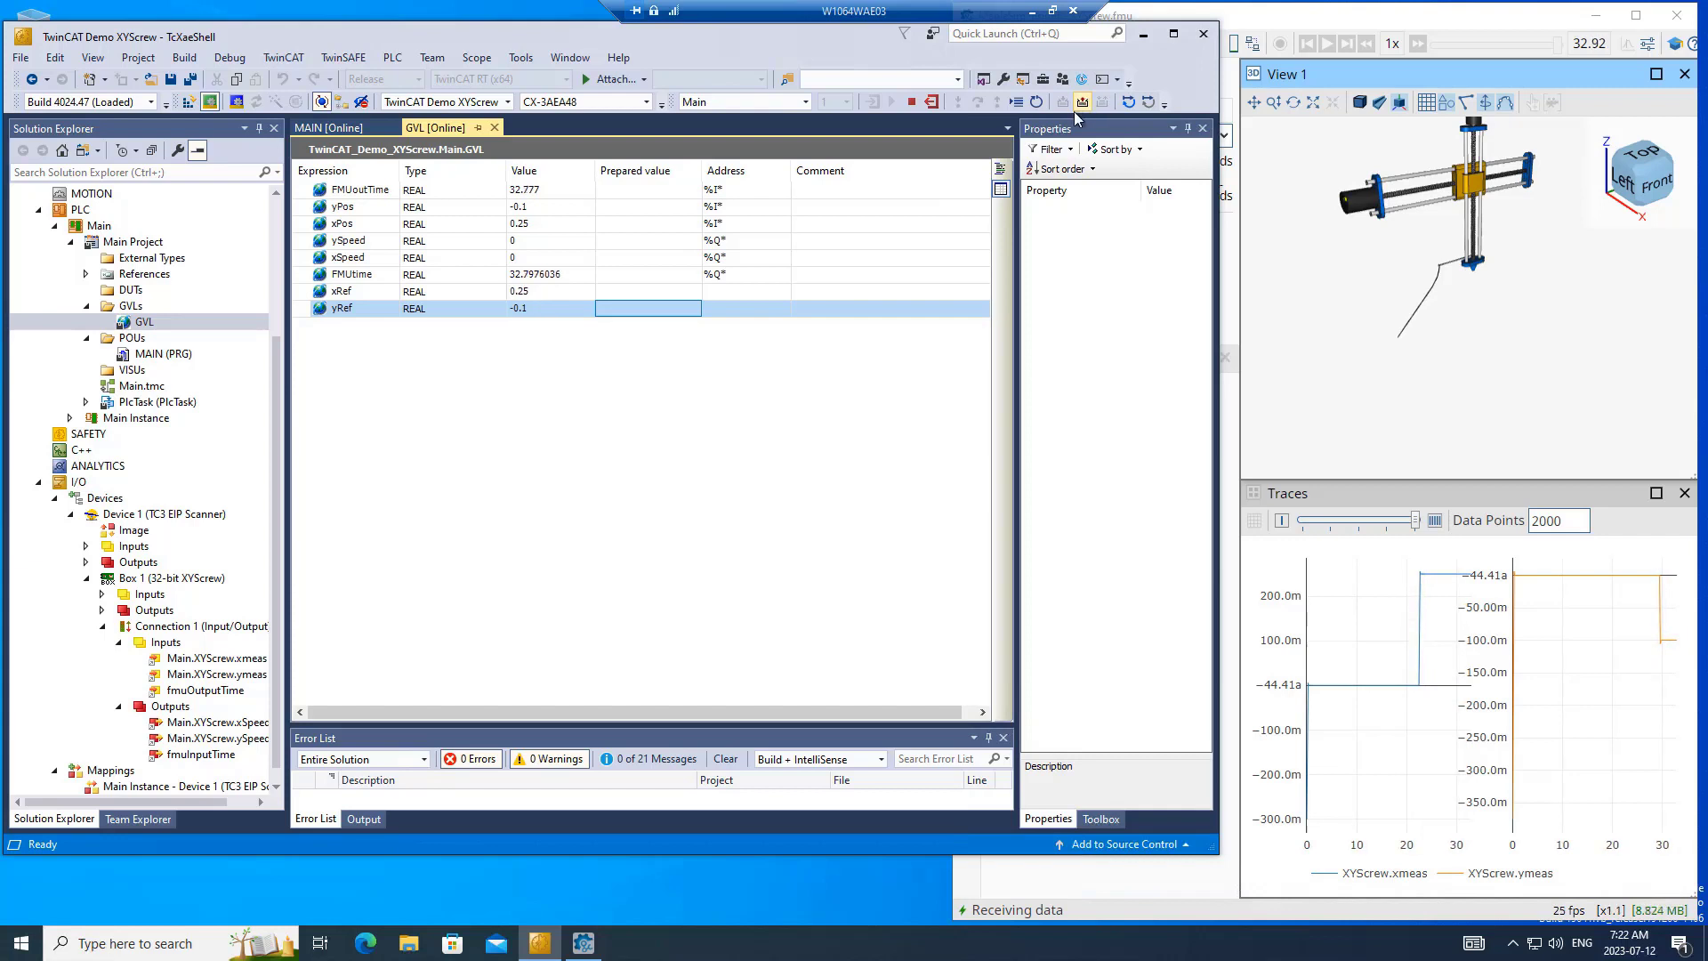
click(630, 292)
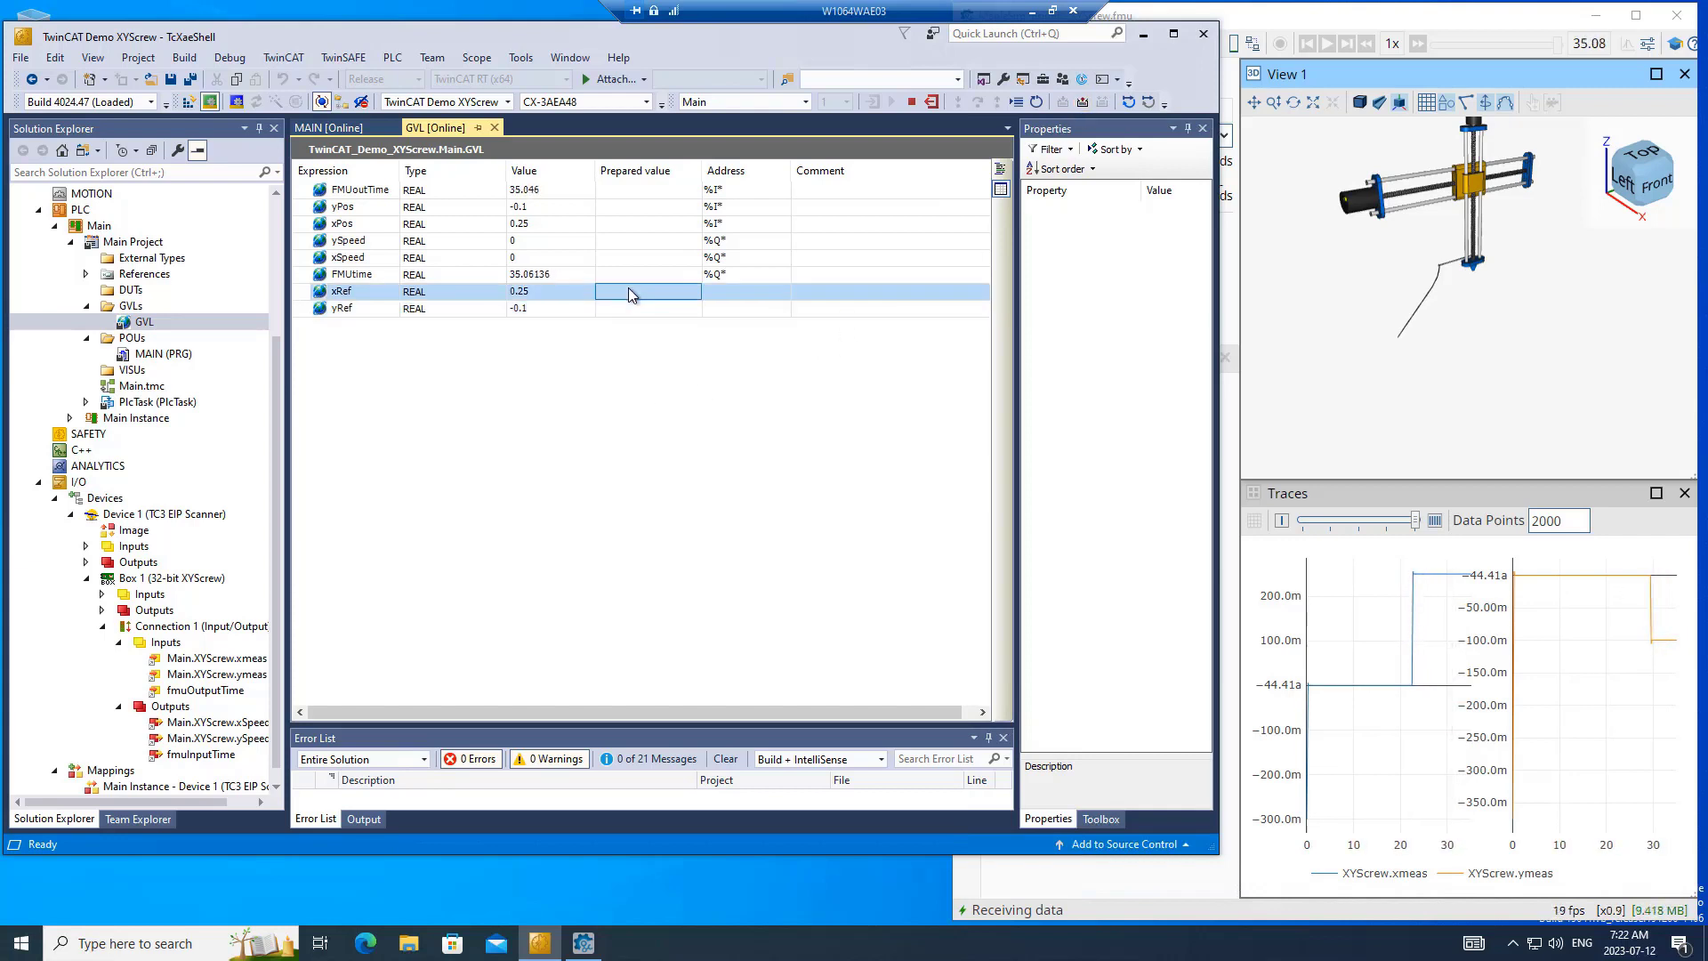
text(0)
key(Return)
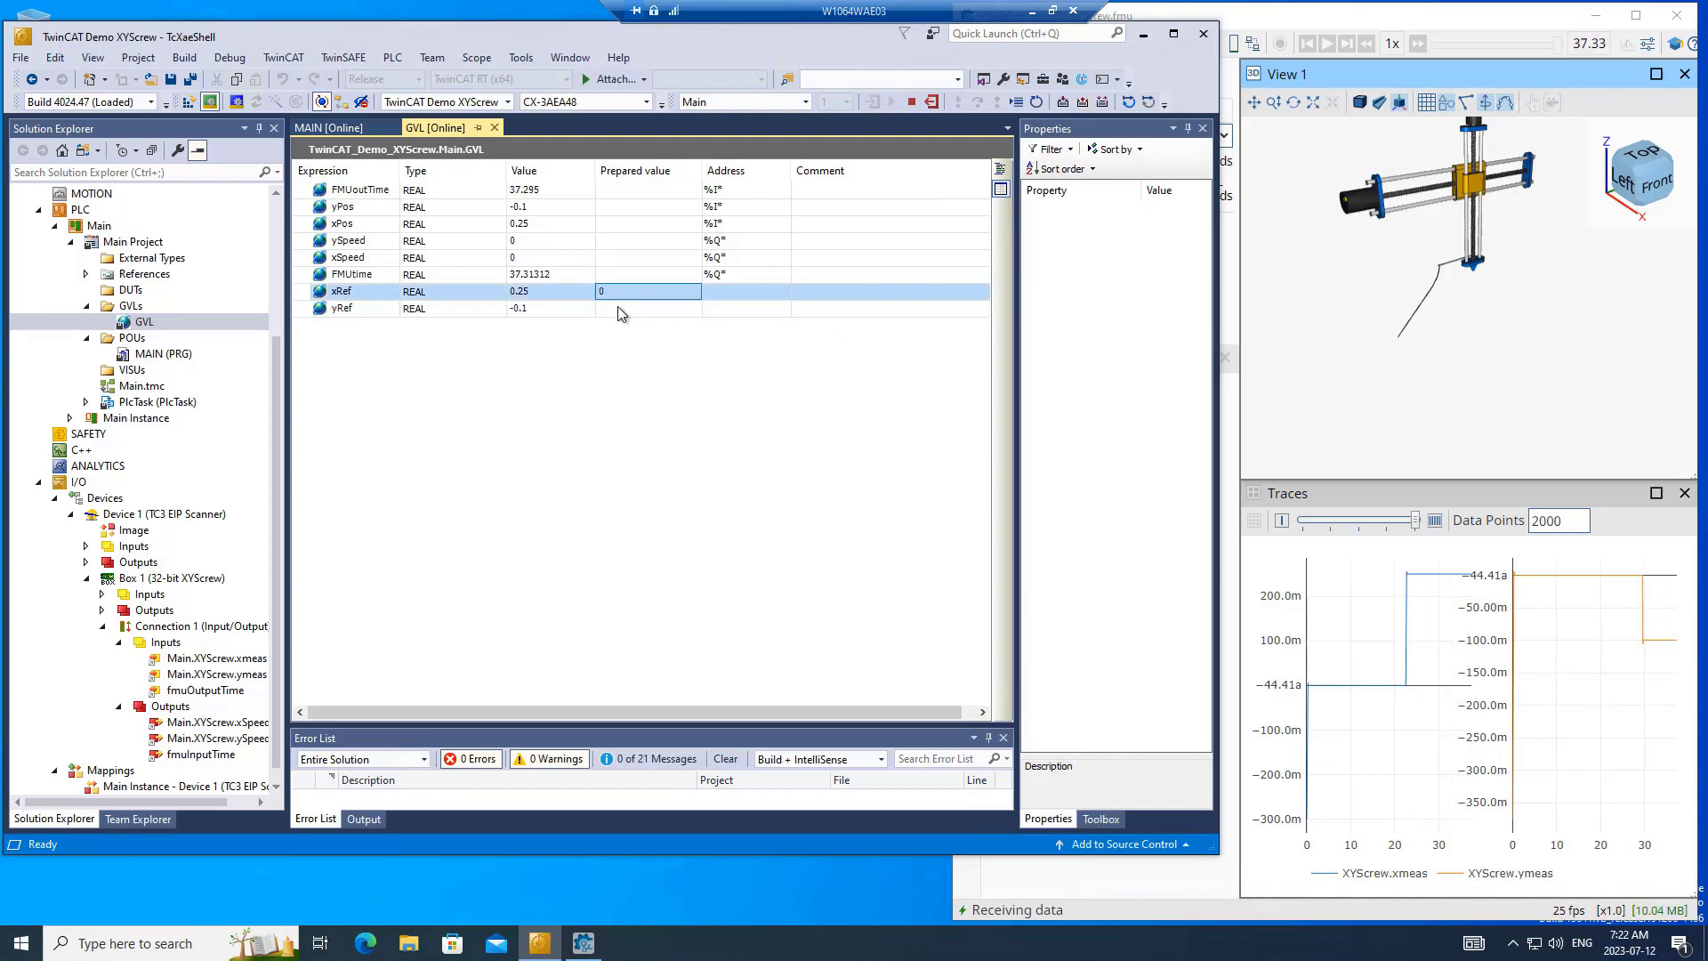
click(621, 309)
text(0)
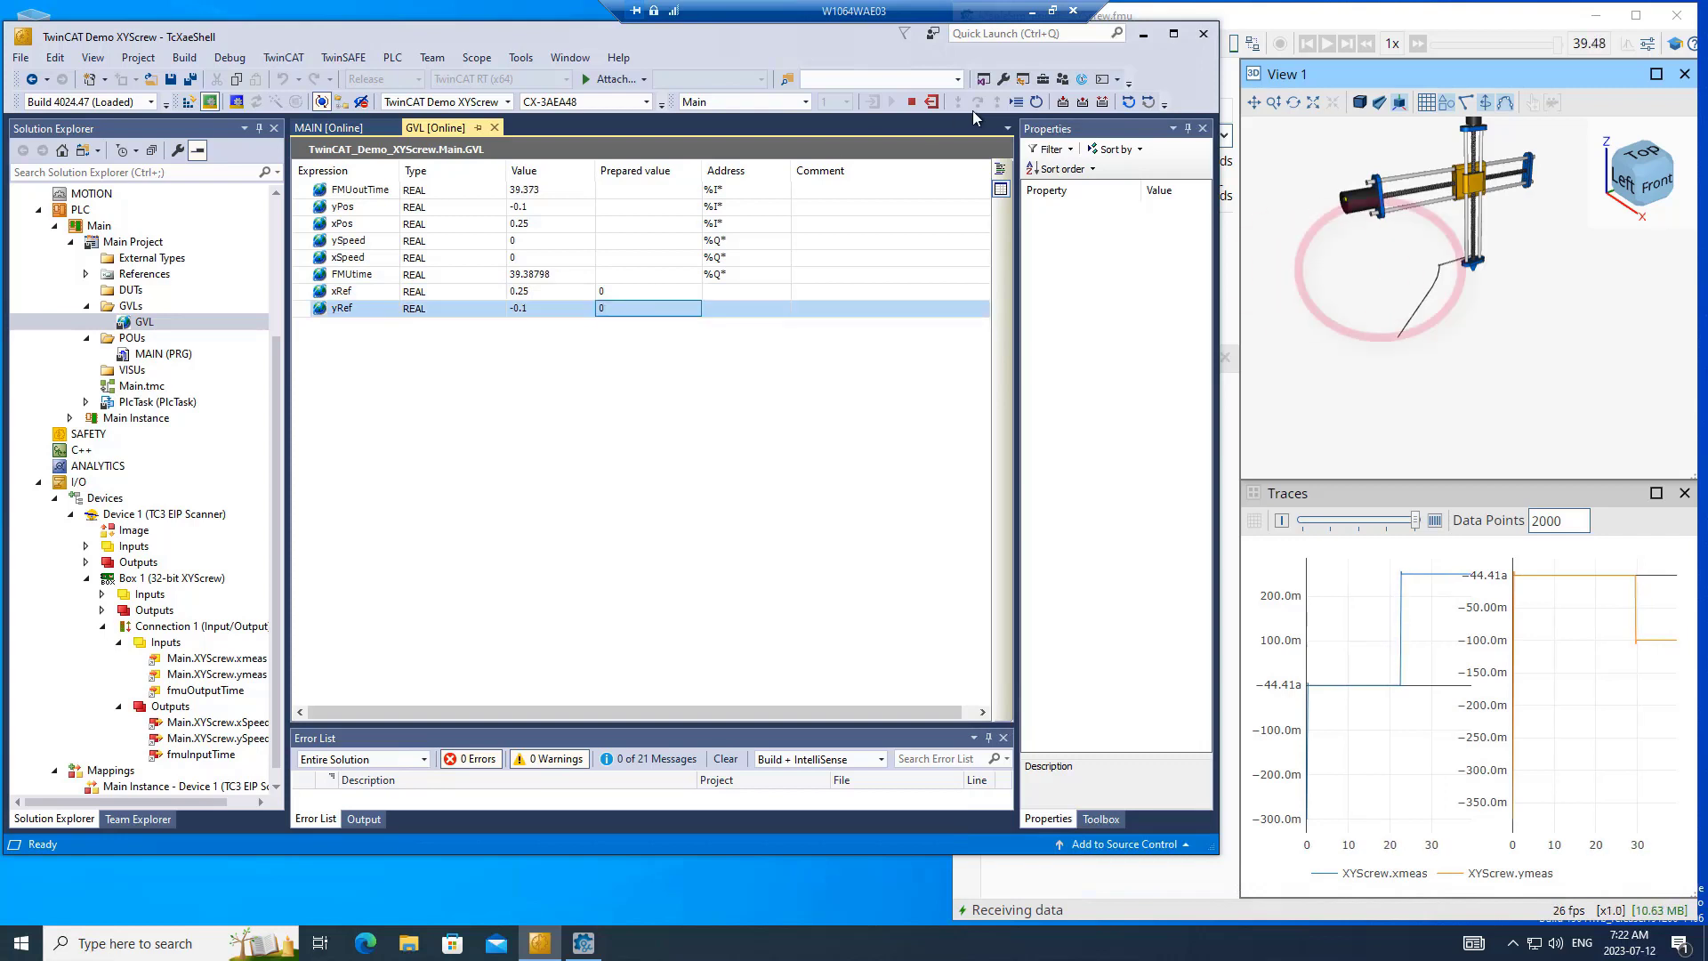
click(1063, 103)
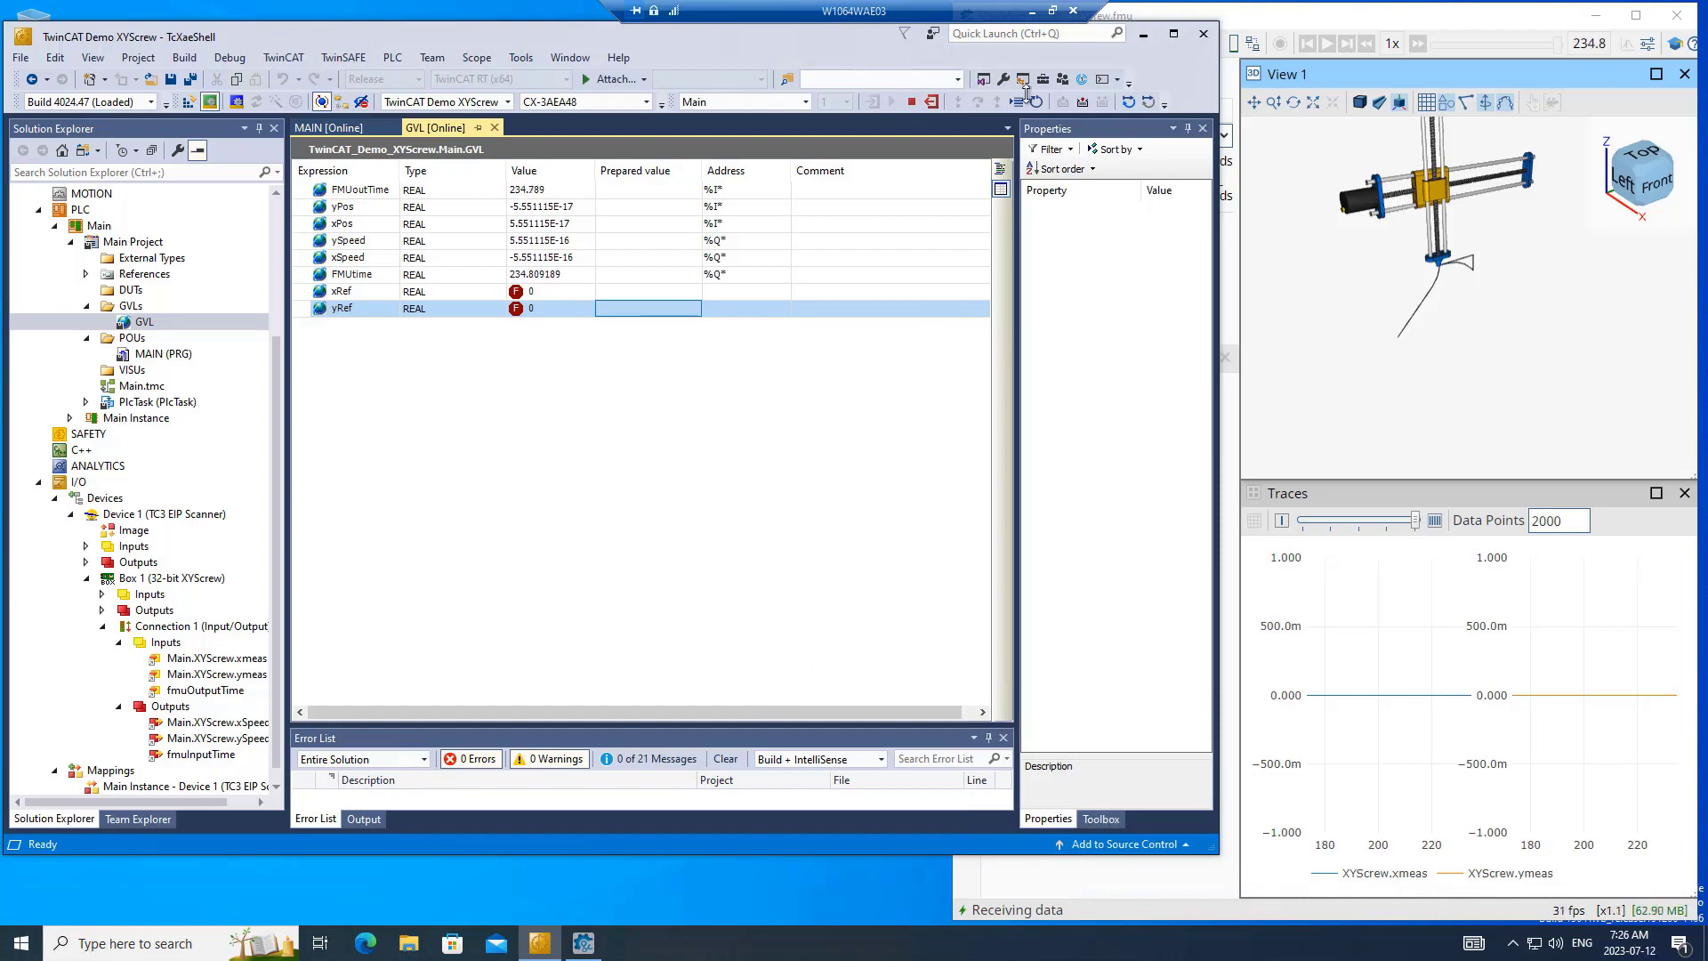
click(1035, 15)
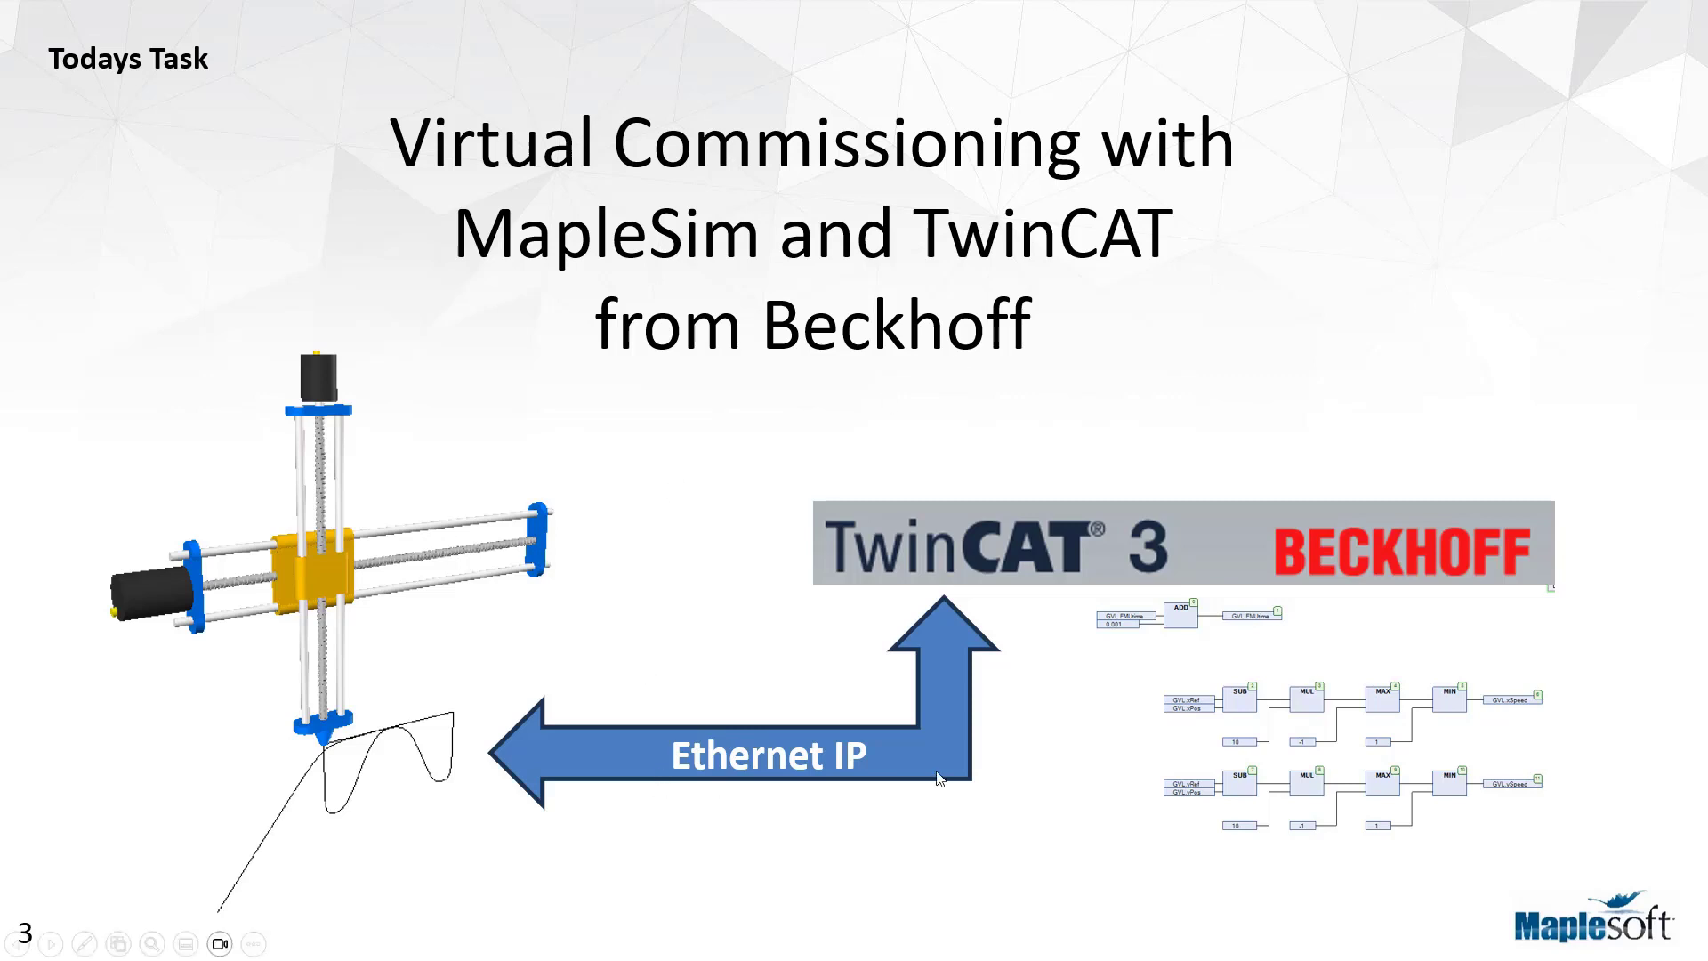
click(783, 574)
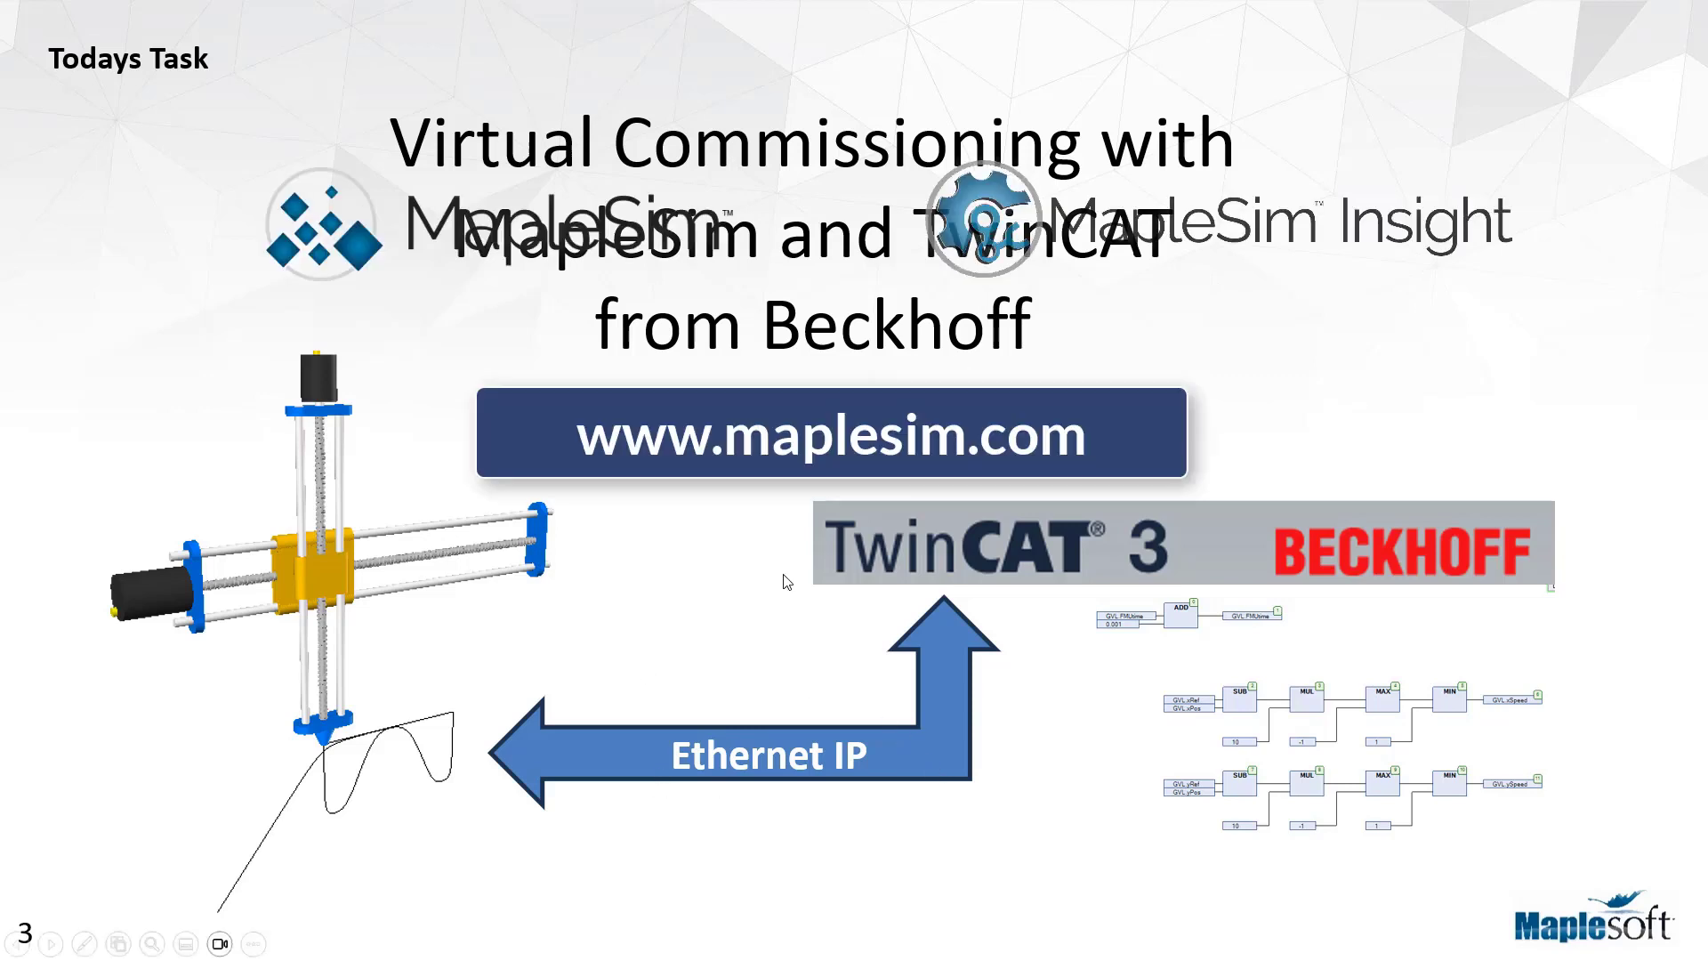